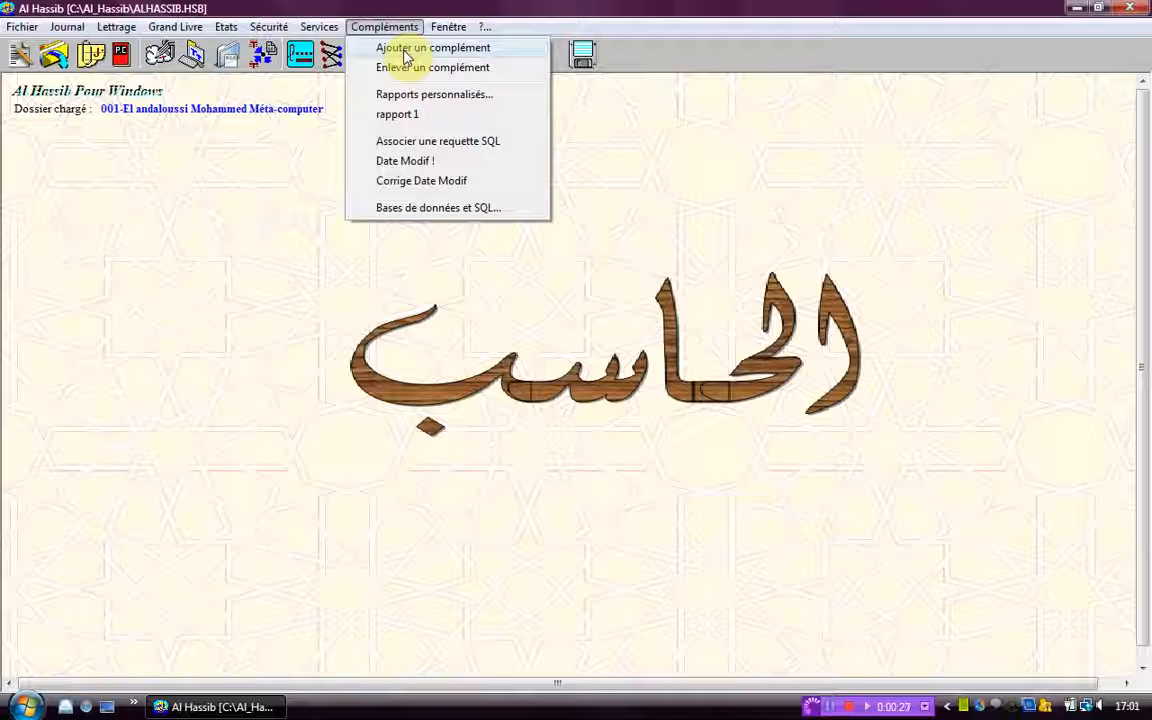
Add a complement named Complément1 that points to the file C:\Al_Hassib\ALHASSIB.HSB.
left_click(410, 50)
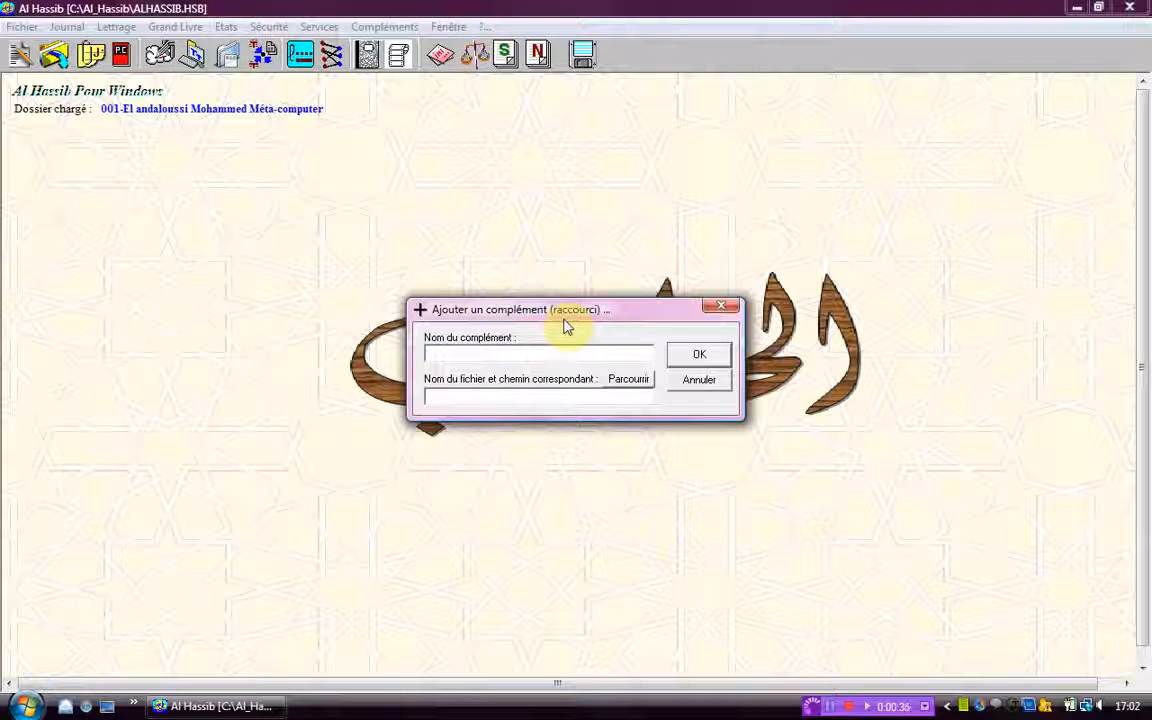
type("Complém")
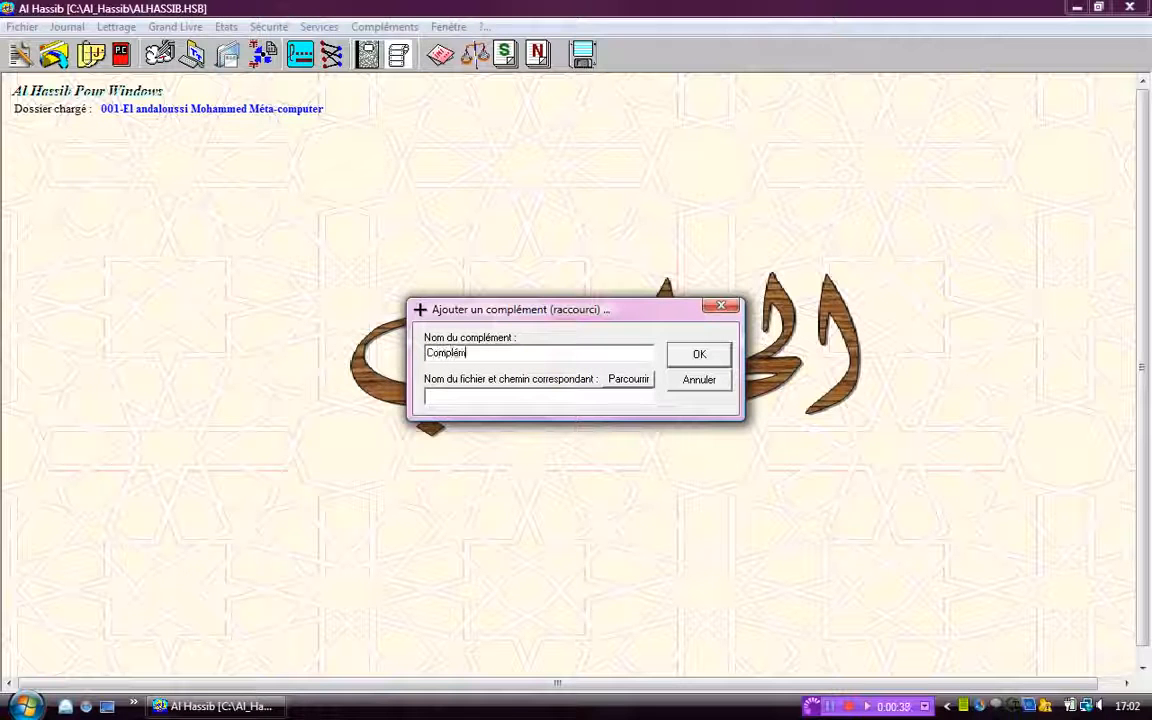
type("ent1")
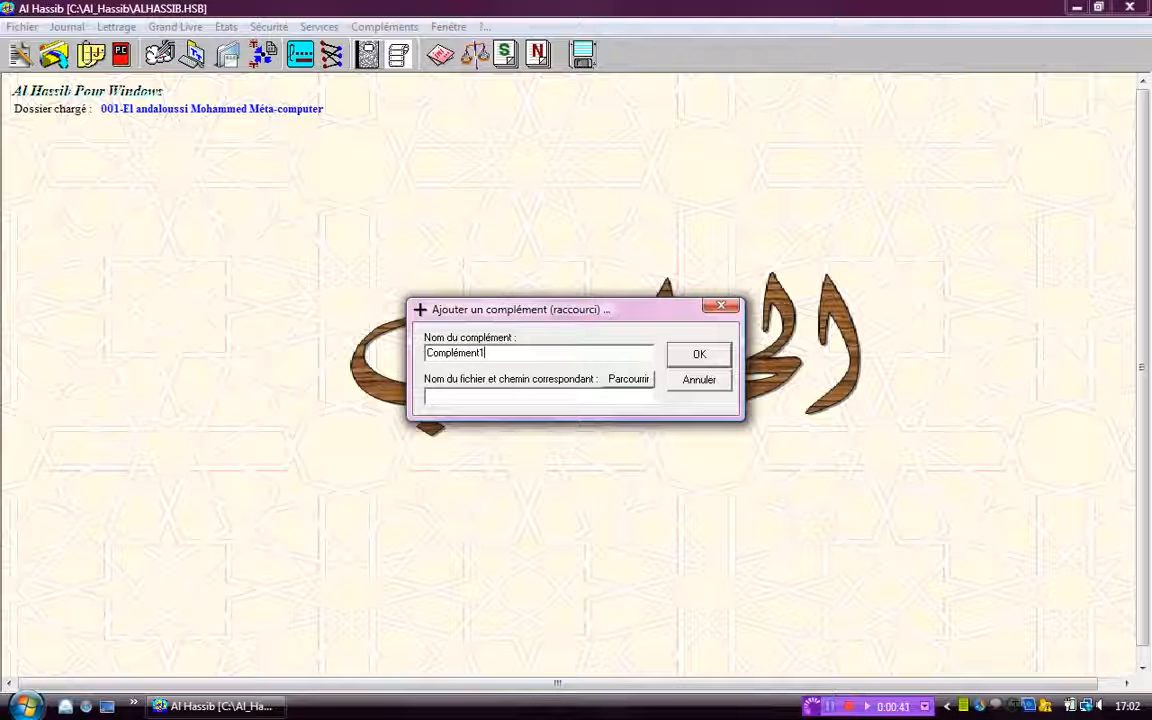
left_click(646, 379)
left_click(724, 428)
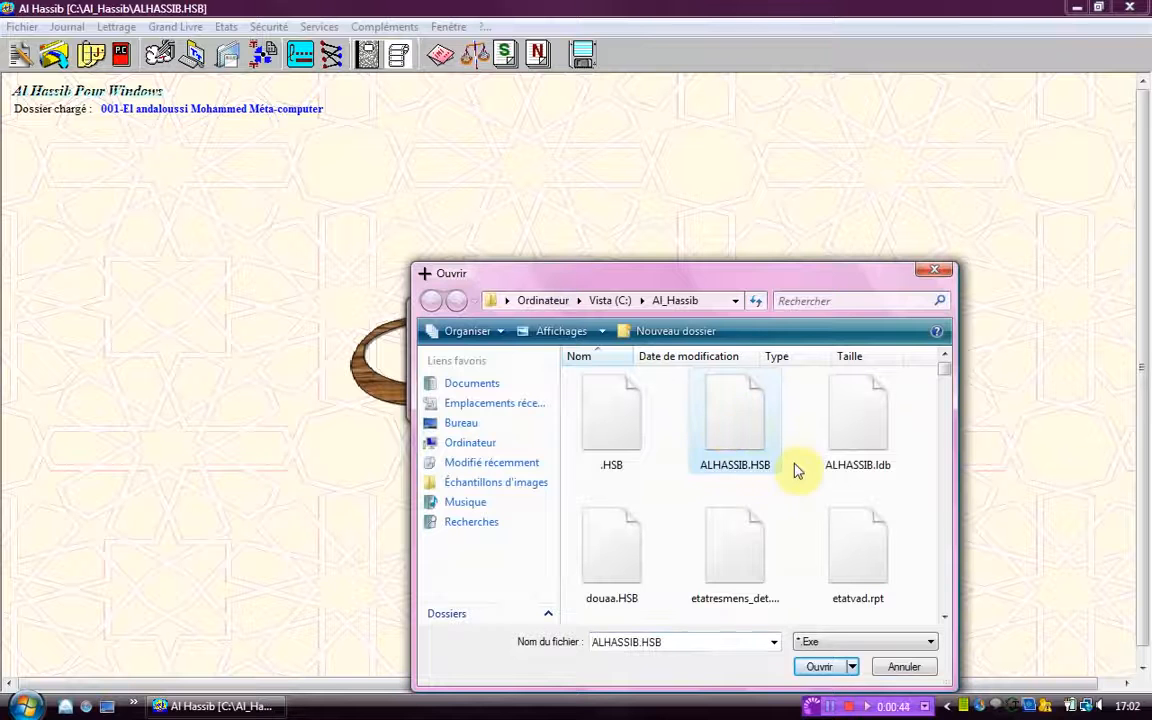
key("Return")
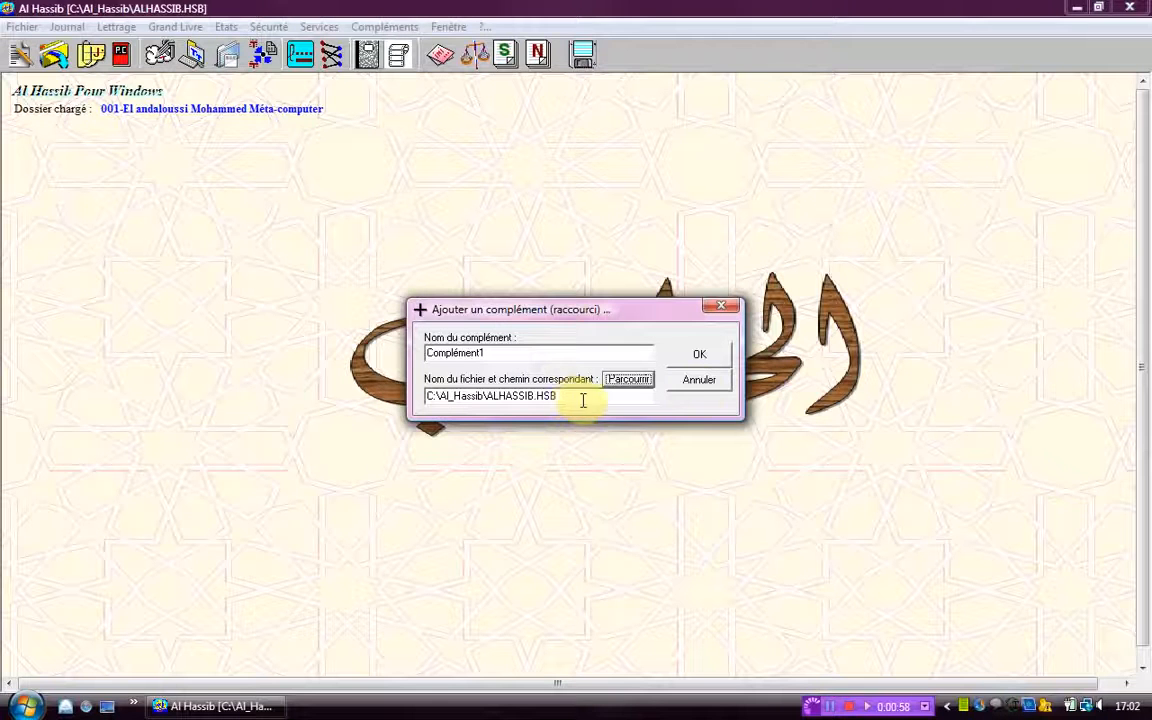
left_click(680, 354)
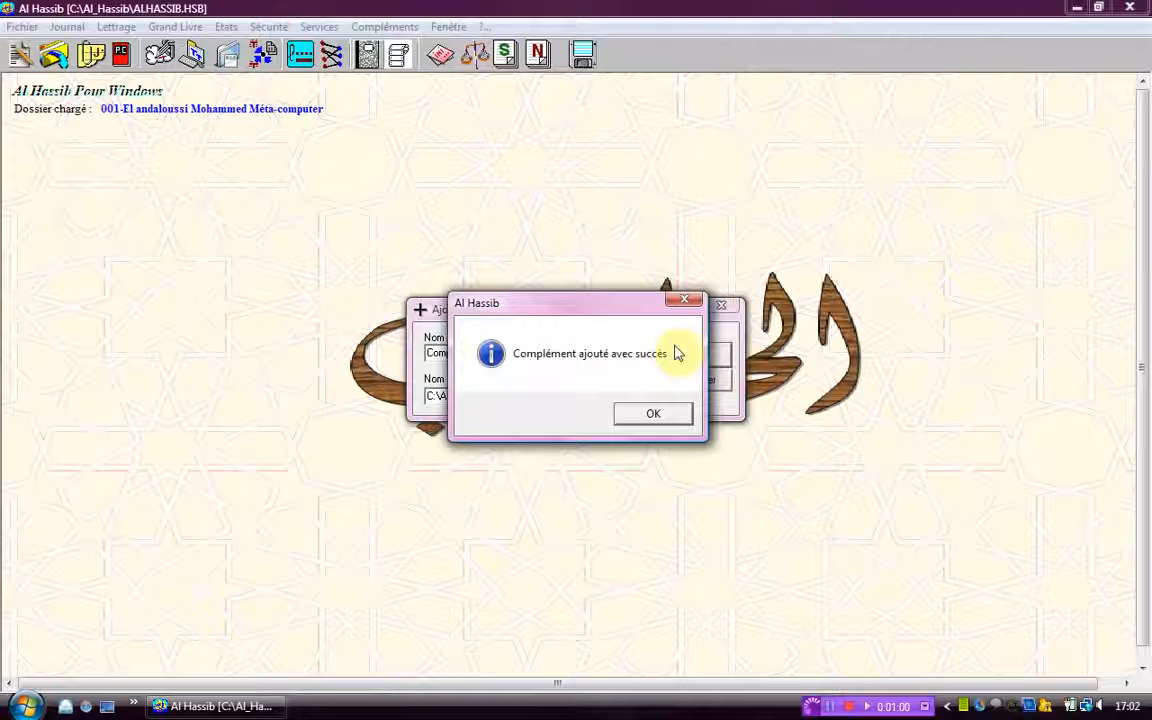
left_click(645, 418)
Remove Complément1 from the installed complements and close the removal dialog.
left_click(381, 29)
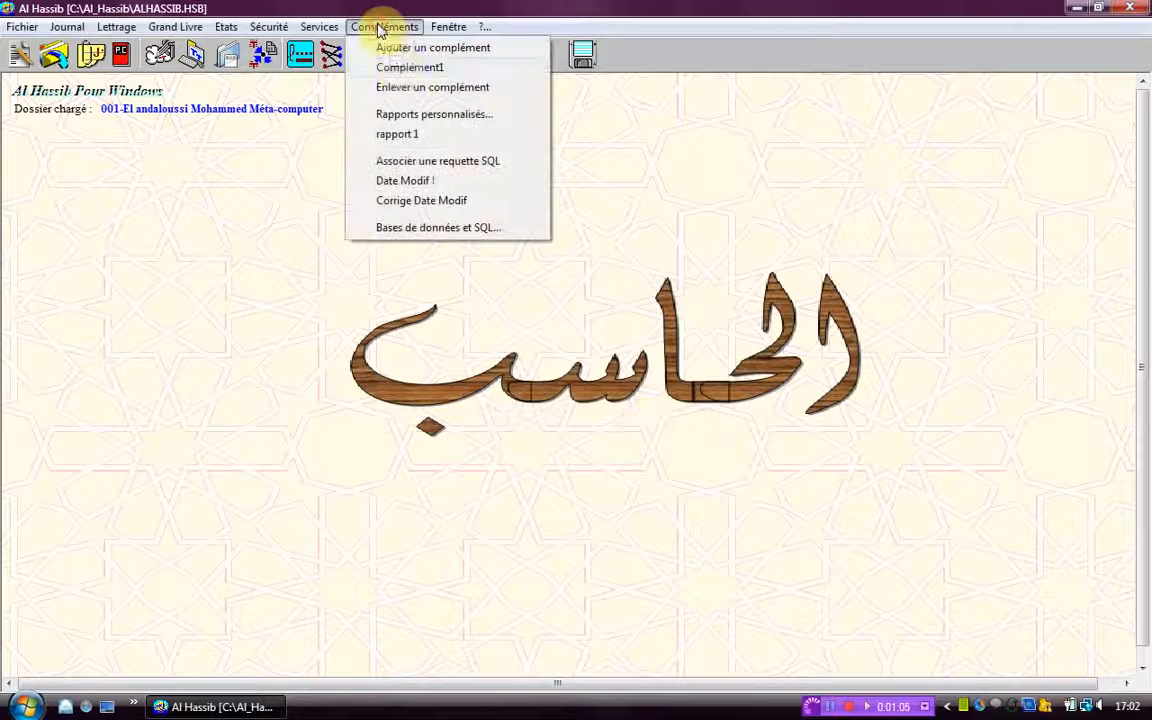
left_click(444, 88)
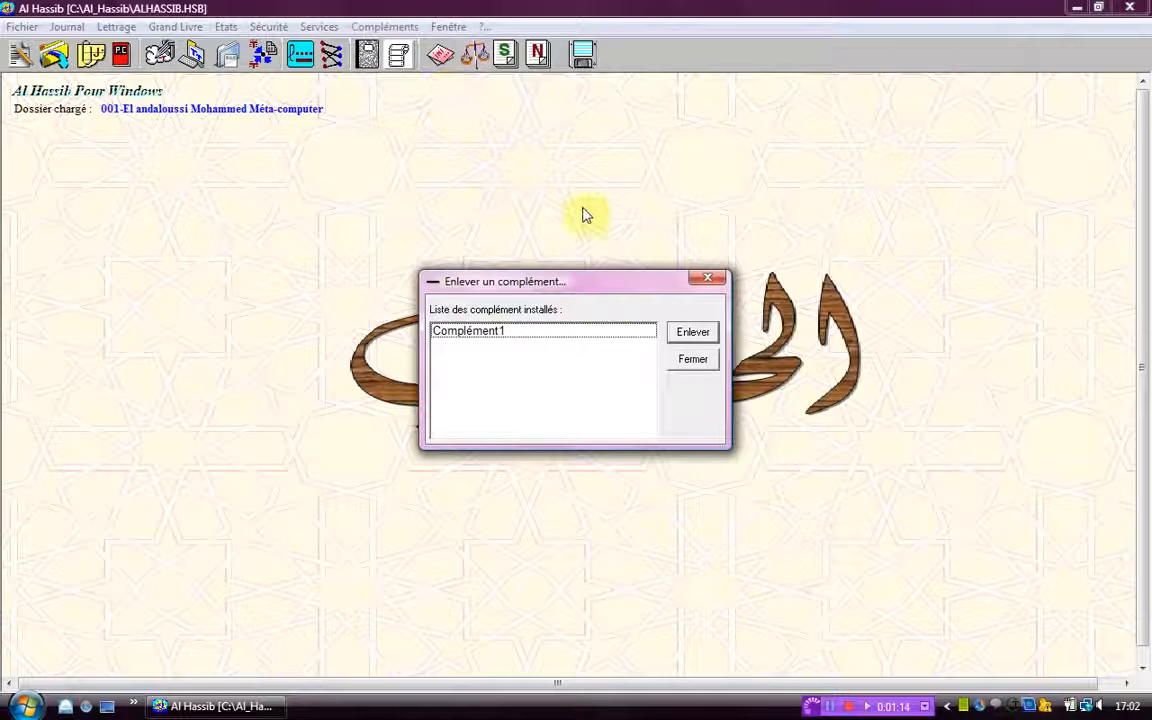
left_click(477, 337)
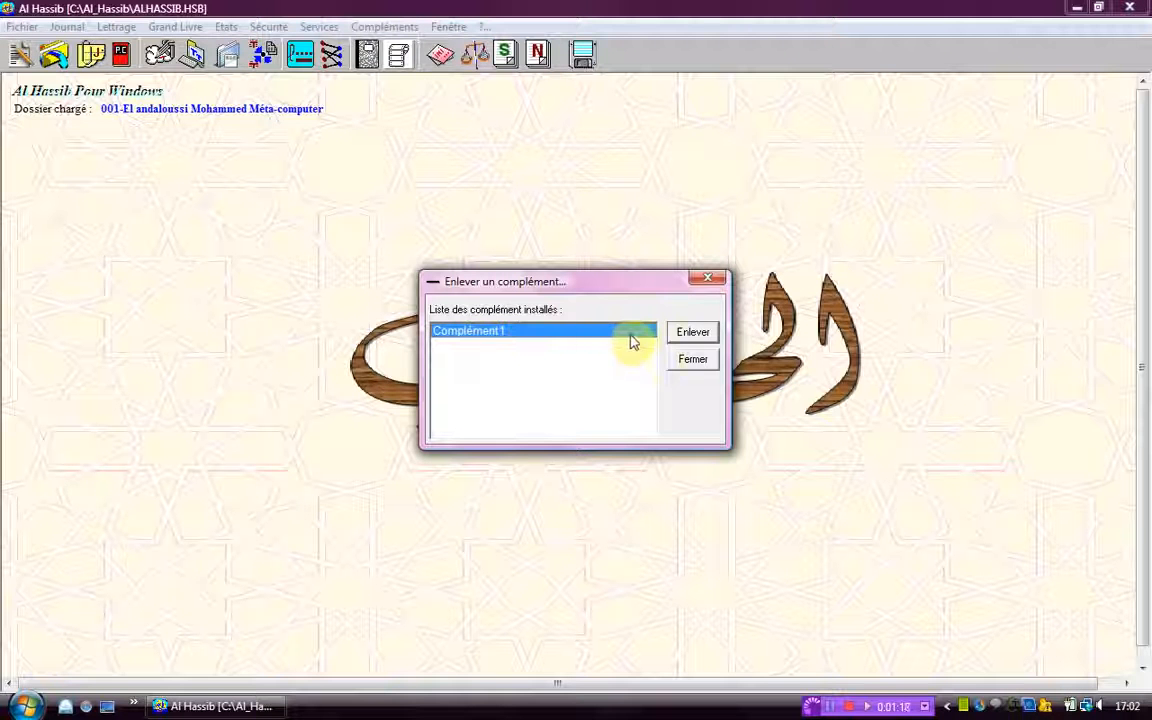
left_click(680, 335)
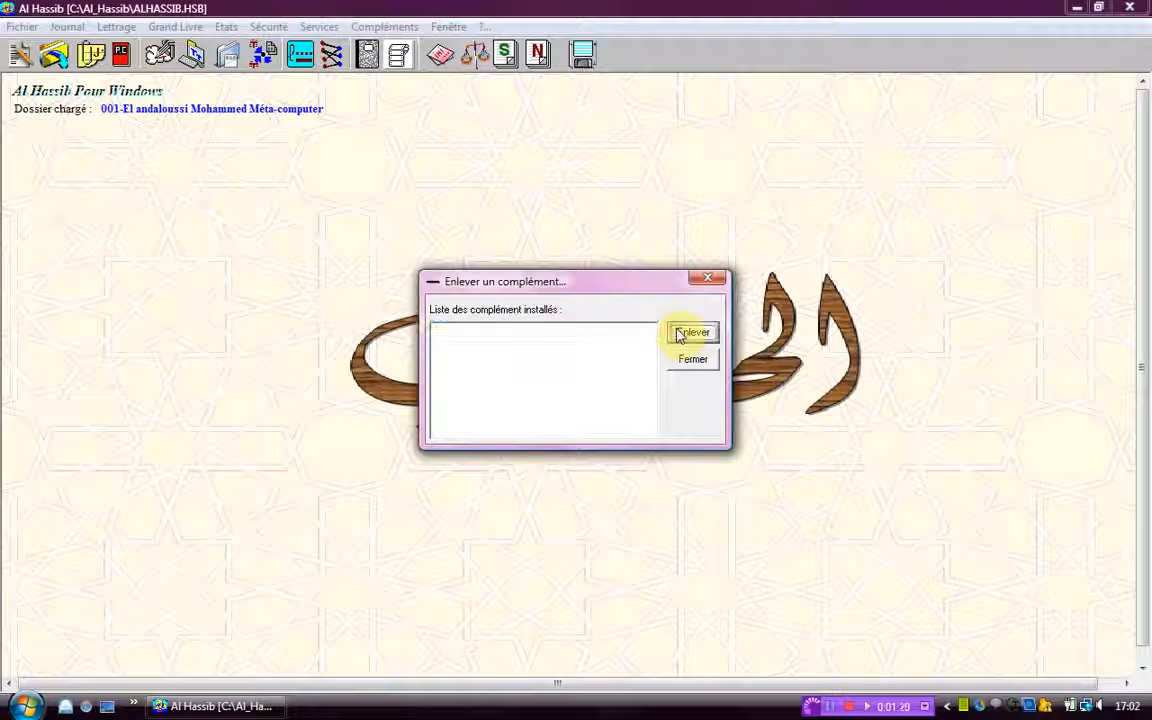
left_click(691, 360)
left_click(378, 28)
left_click(378, 28)
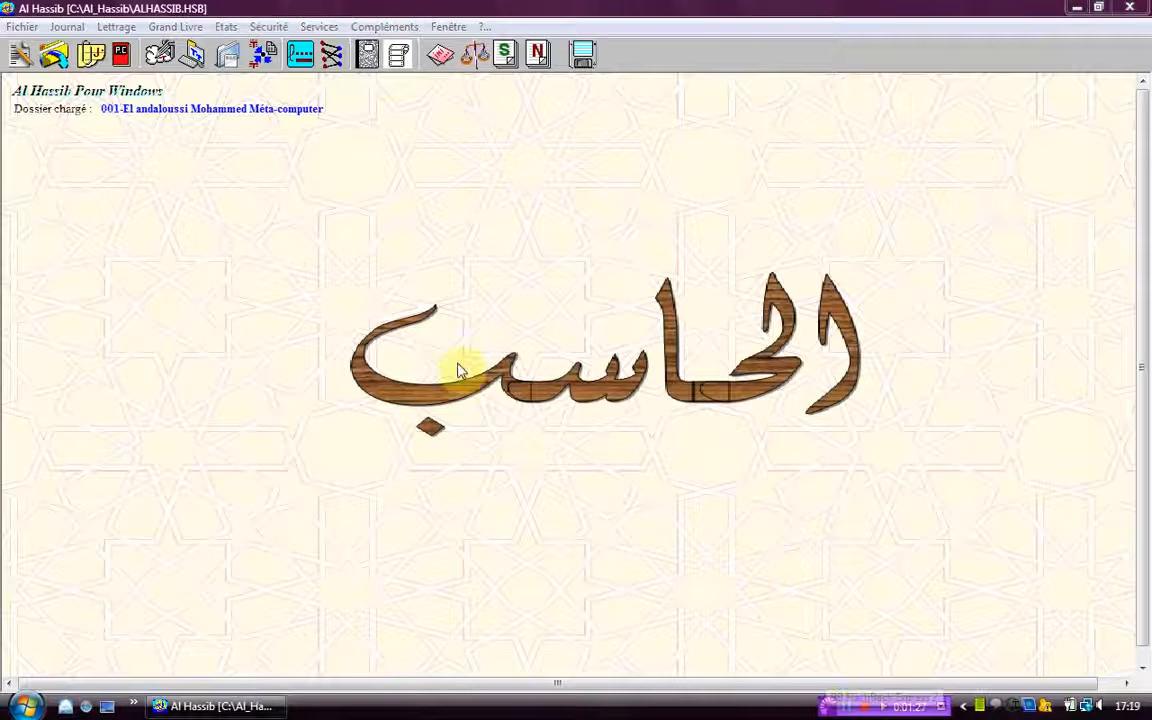
Describe a new custom report as Rapport1, using the report file hebilactnnt.rpt and the data selection formula "Ordre croissant".
left_click(386, 30)
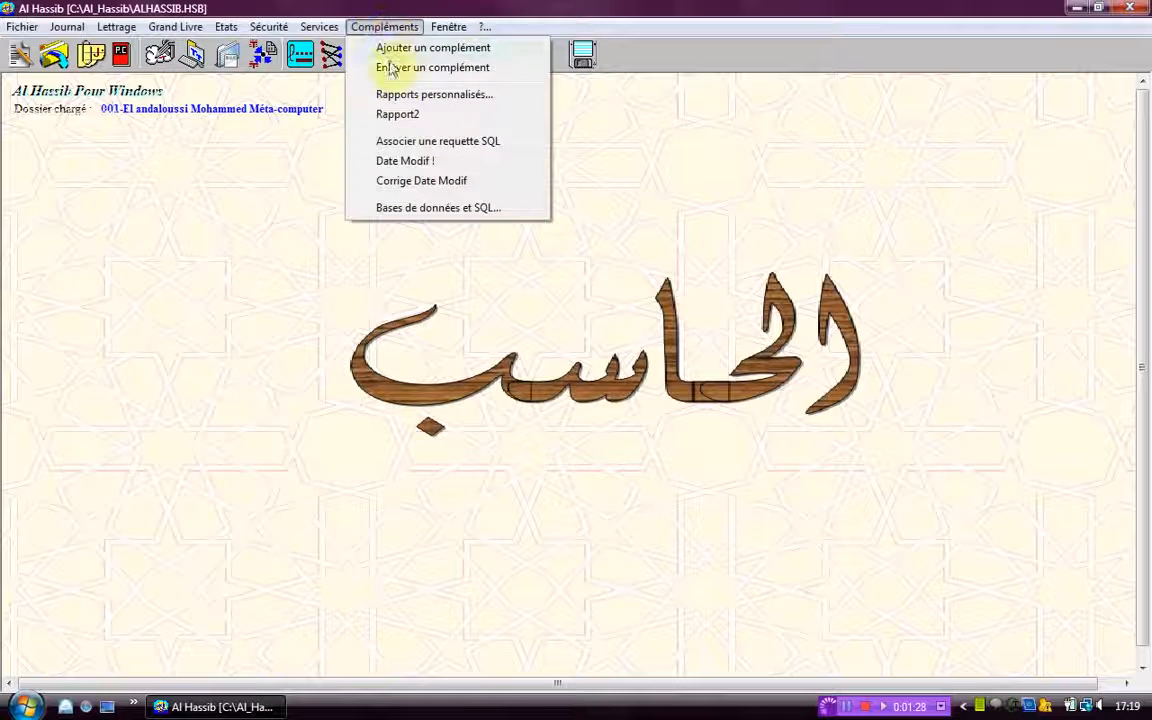
left_click(403, 97)
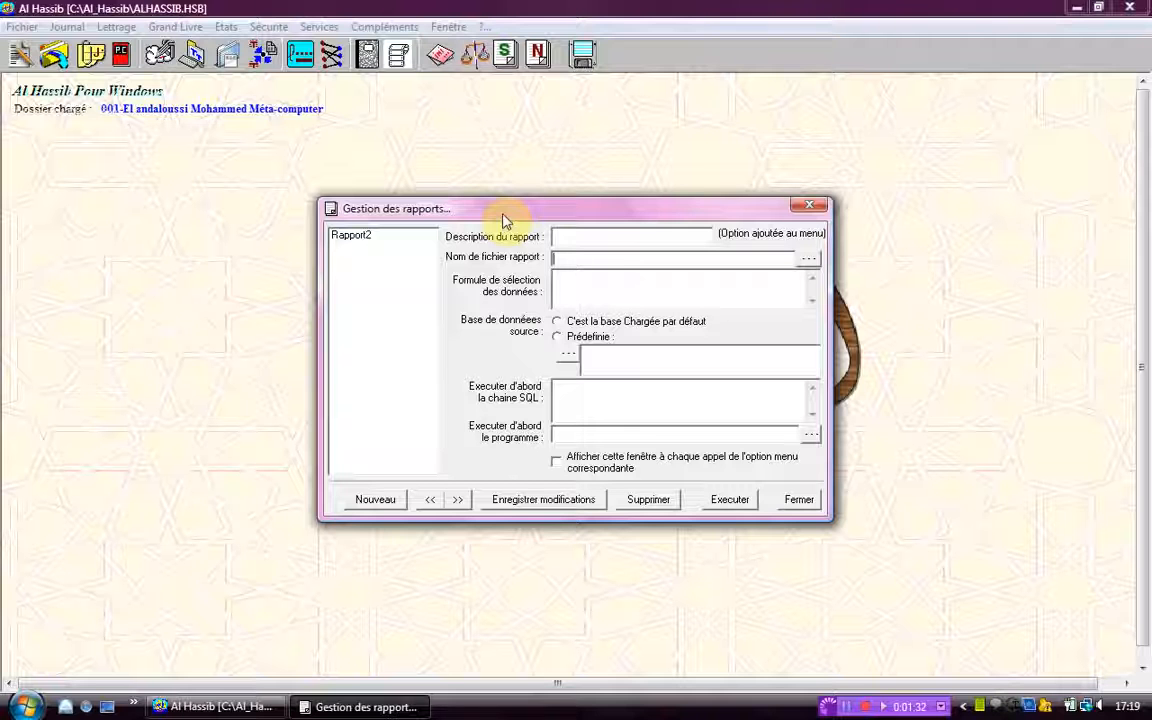
left_click(574, 233)
type("F")
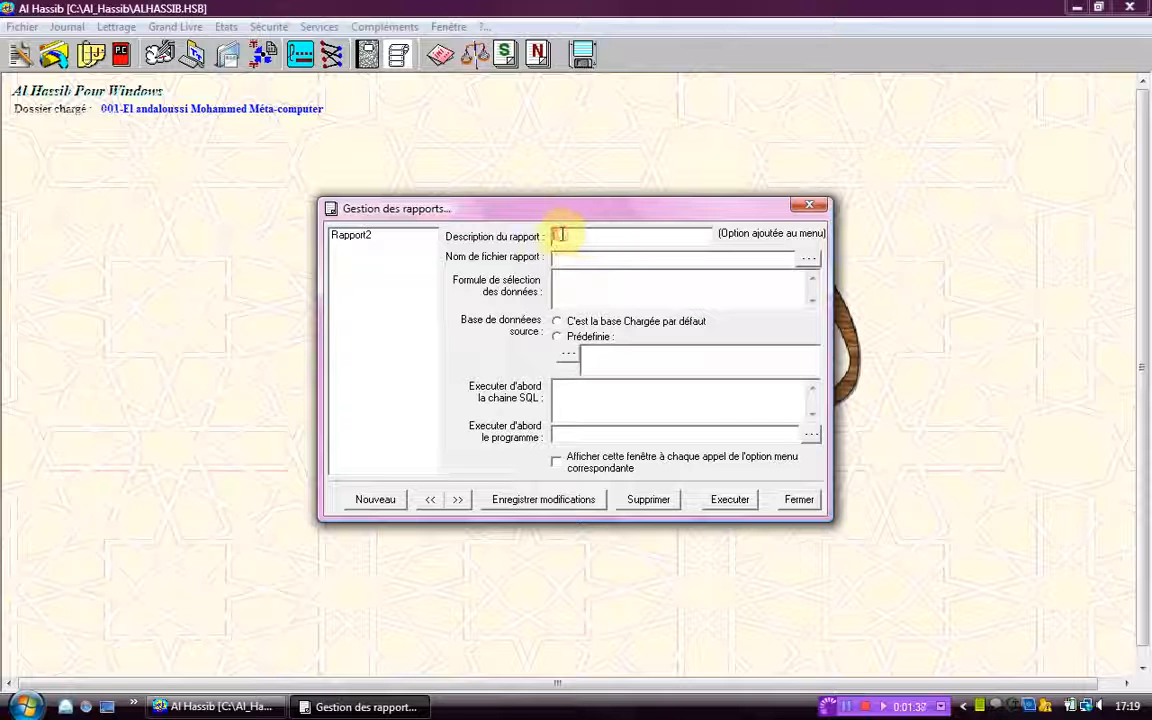
type("apport1")
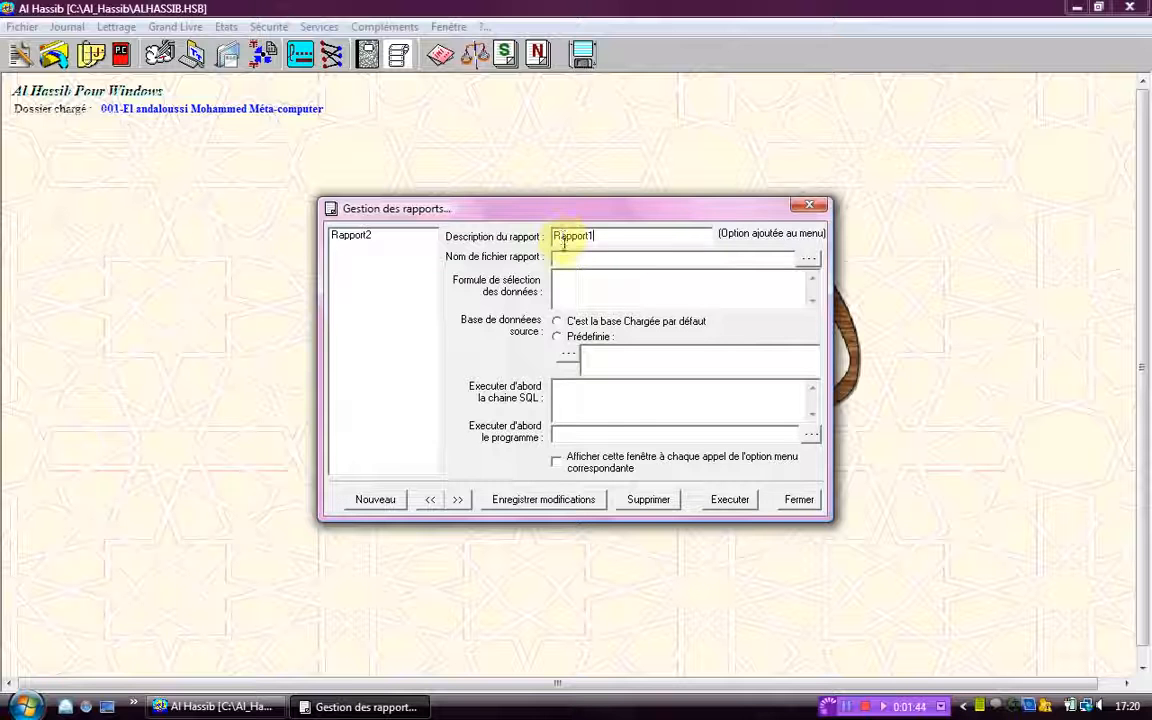
left_click(808, 258)
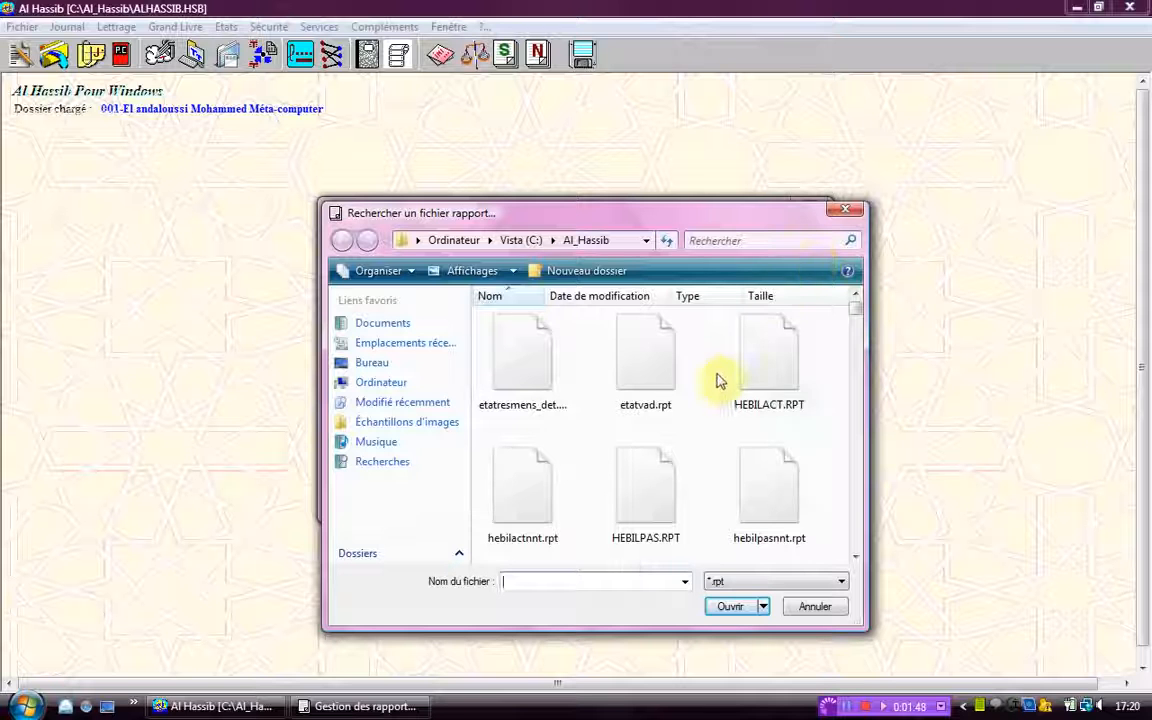
double_click(563, 490)
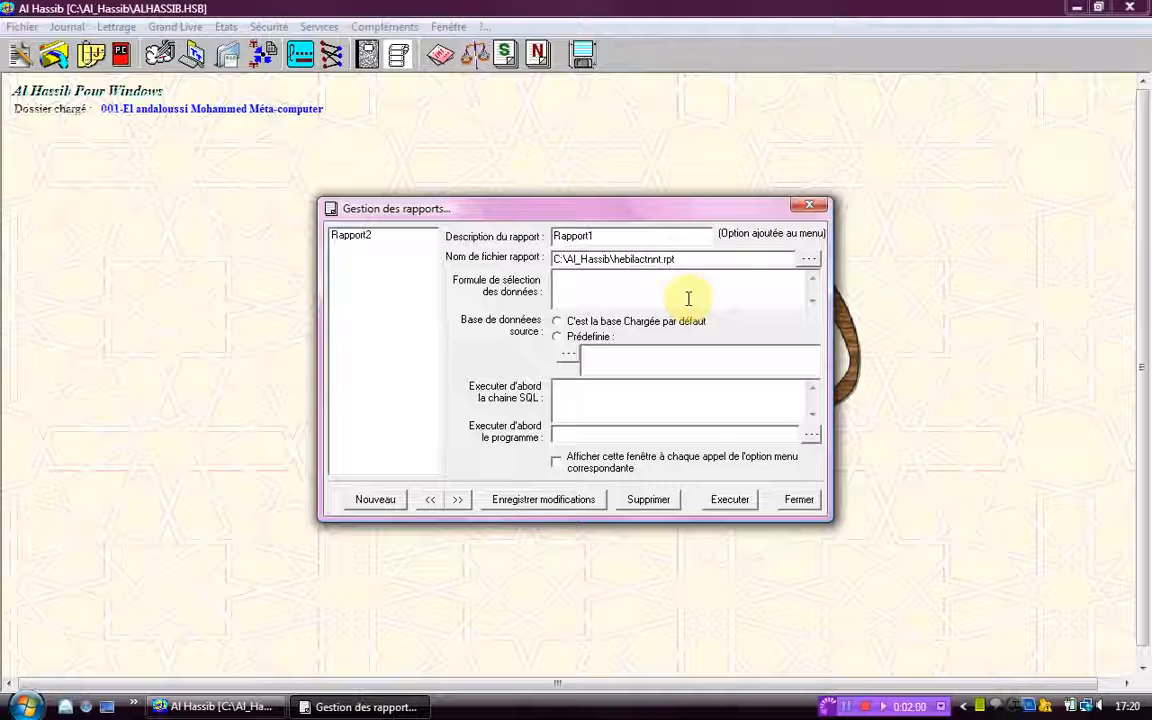
type("Ordre croissant")
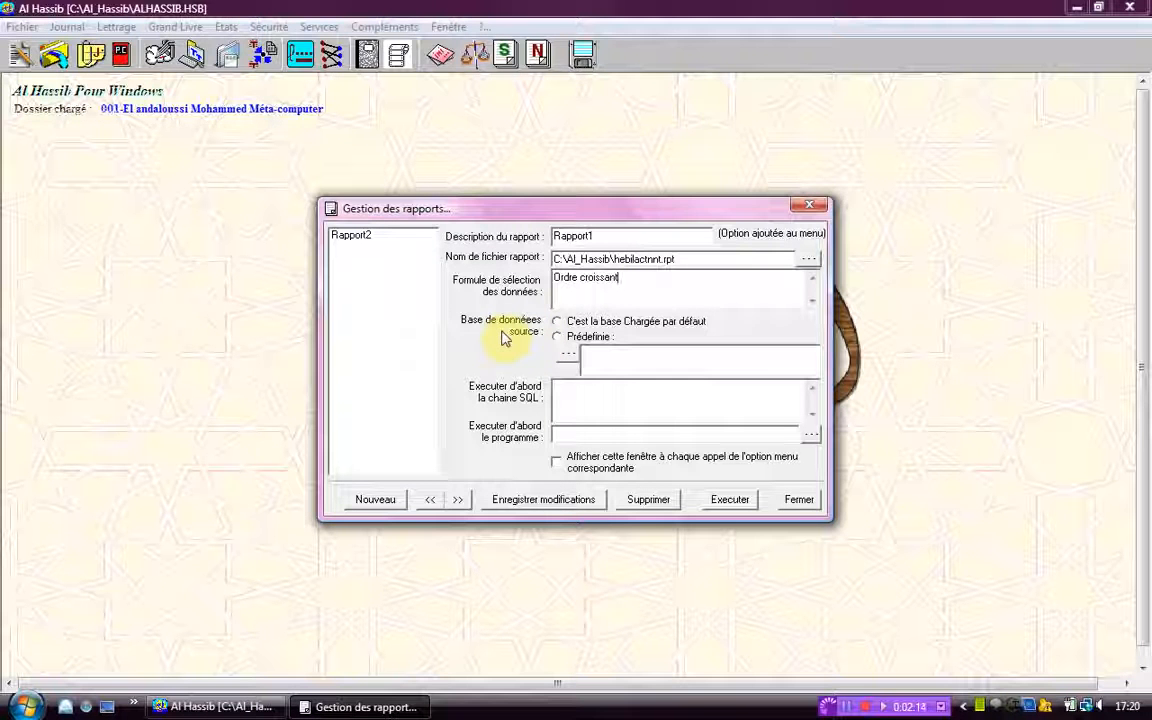
Set the report's source database to the predefined option, using C:\Al_Hassib\HASSIB01.HSB.
left_click(558, 321)
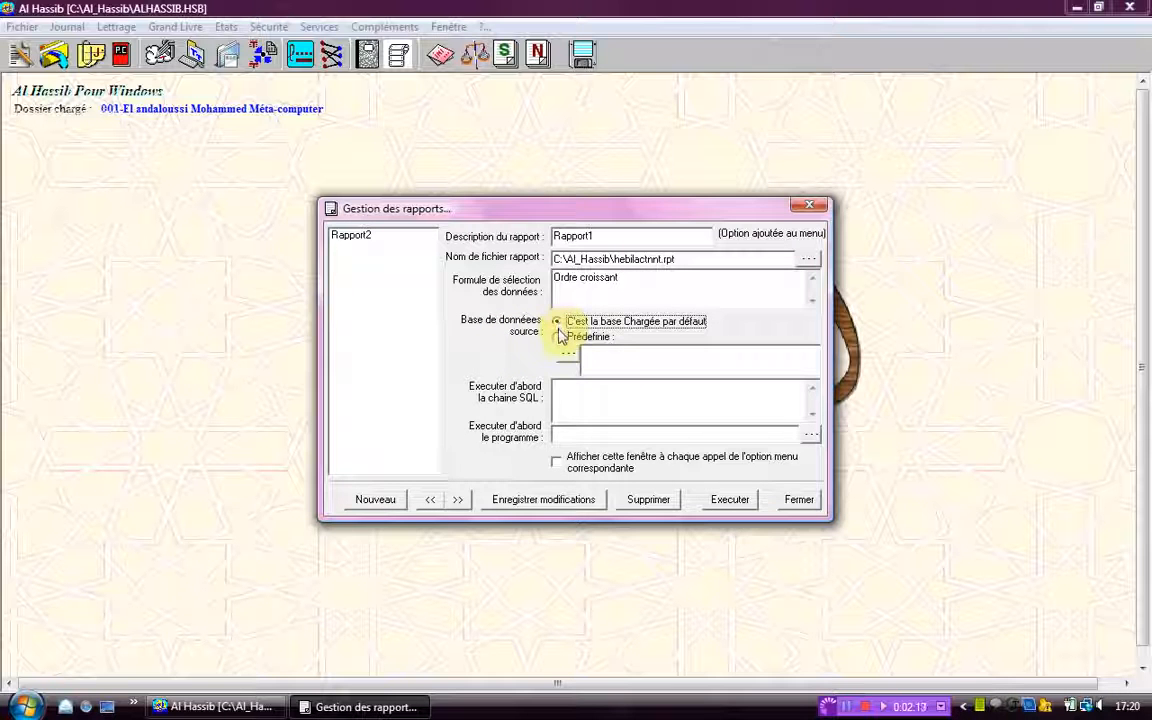
left_click(559, 338)
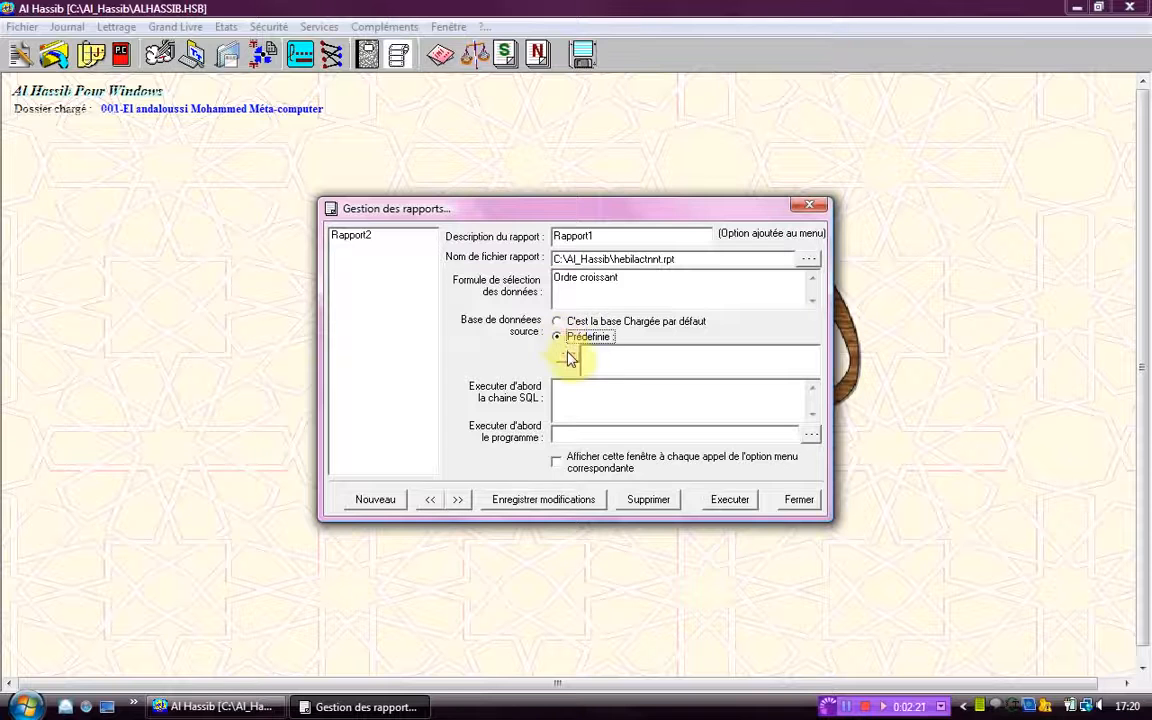
left_click(568, 354)
left_click(643, 361)
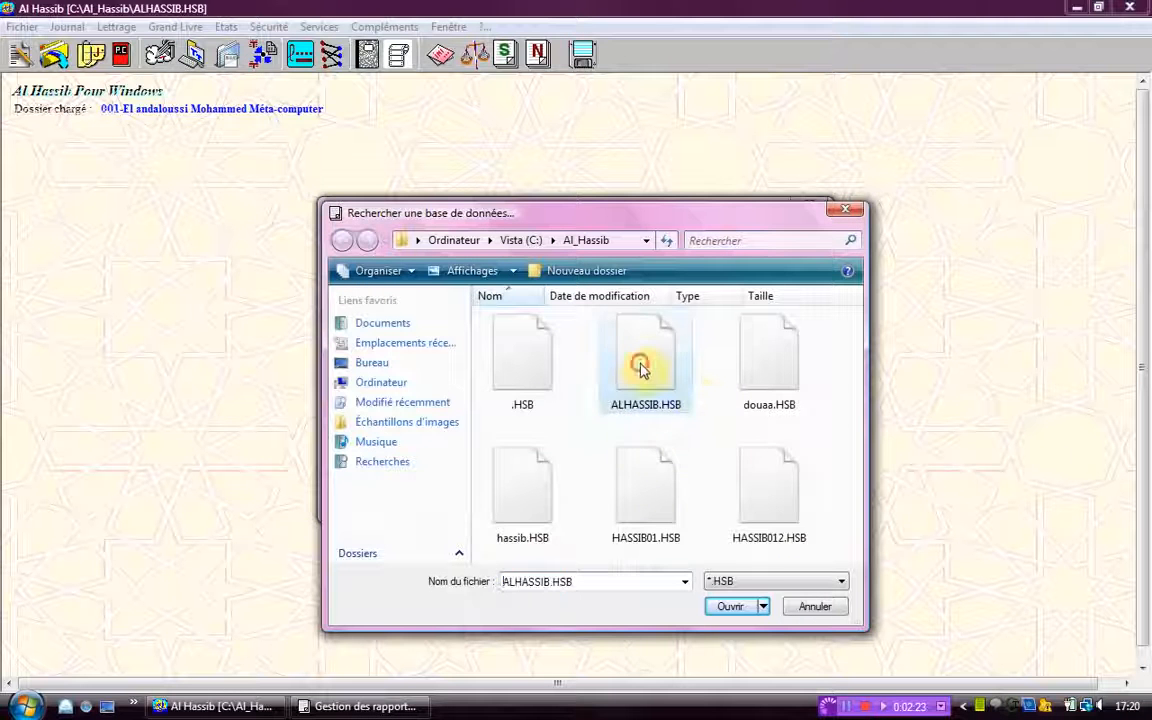
left_click(643, 473)
double_click(643, 473)
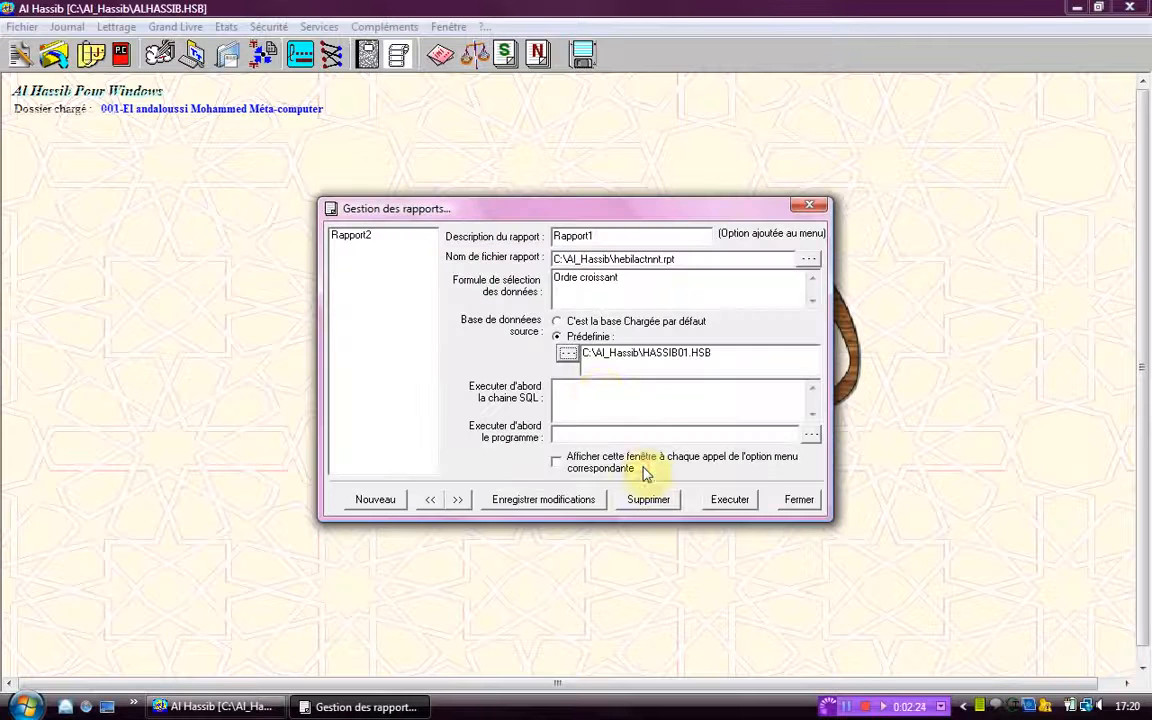
Enter "Executé la chaine sql" as the SQL string to run first and choose WHsbEse0808.exe as the program to run first.
left_click(598, 398)
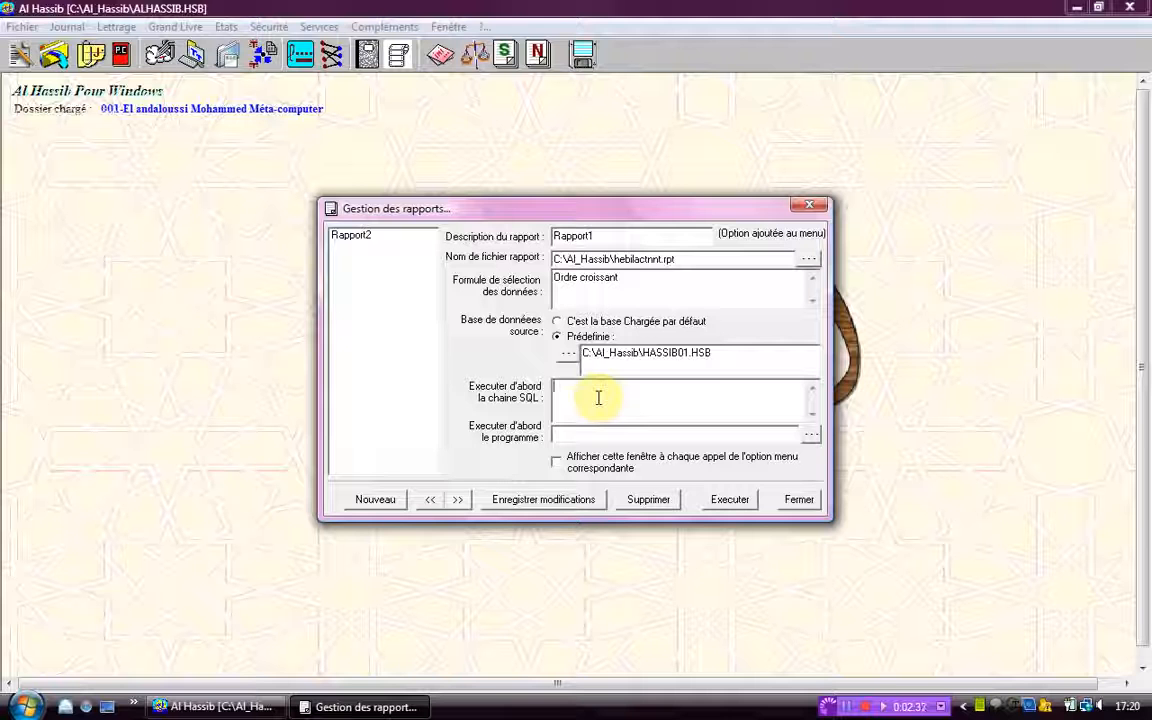
type("Executé la chaine sql")
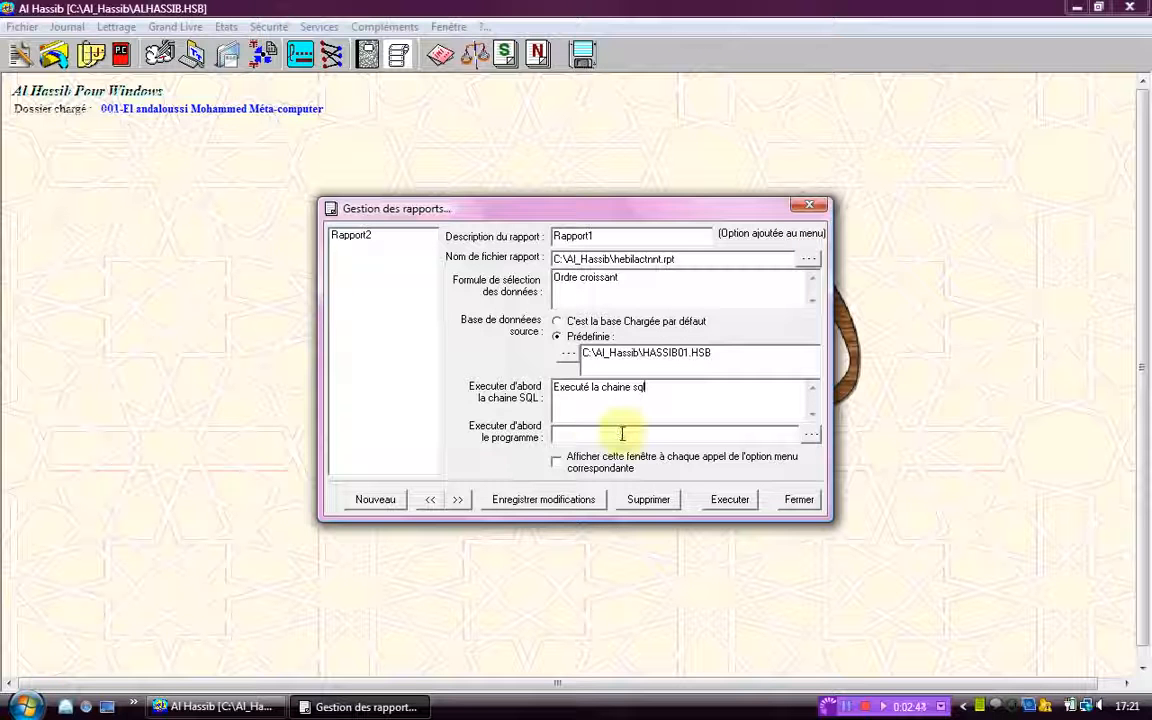
left_click(811, 440)
left_click(627, 381)
double_click(628, 385)
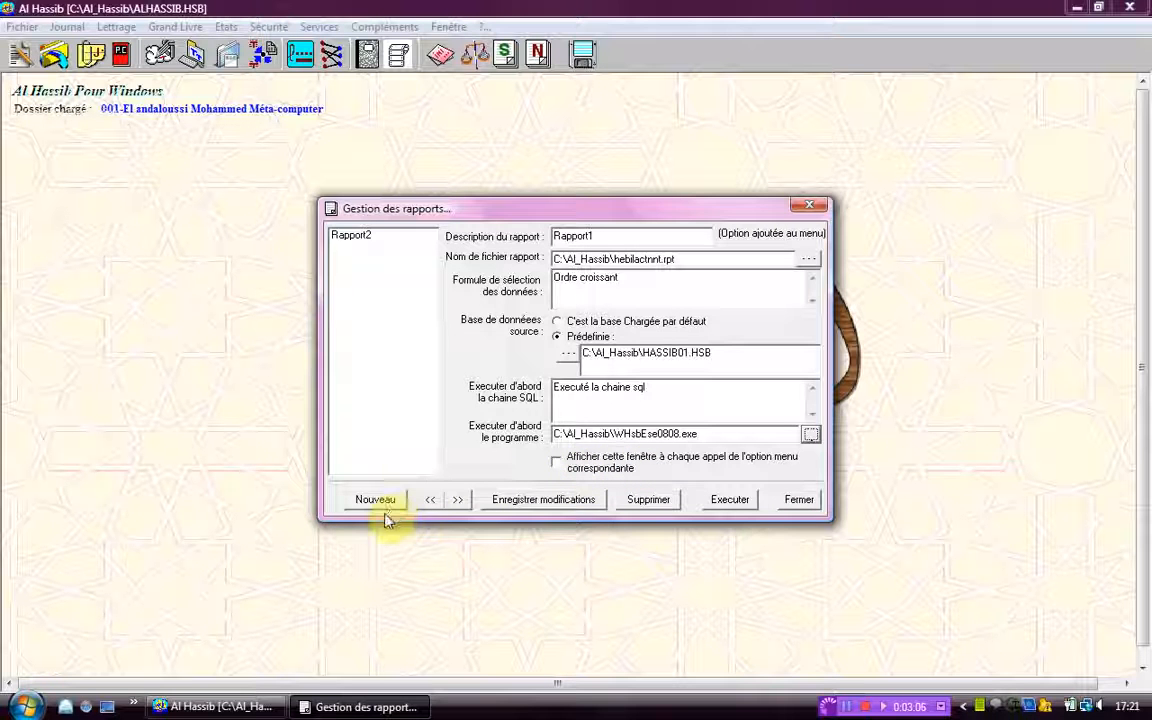
Save the Rapport1 definition and execute it, dismissing the licence dialogs and closing the report manager.
left_click(589, 510)
left_click(716, 503)
left_click(749, 421)
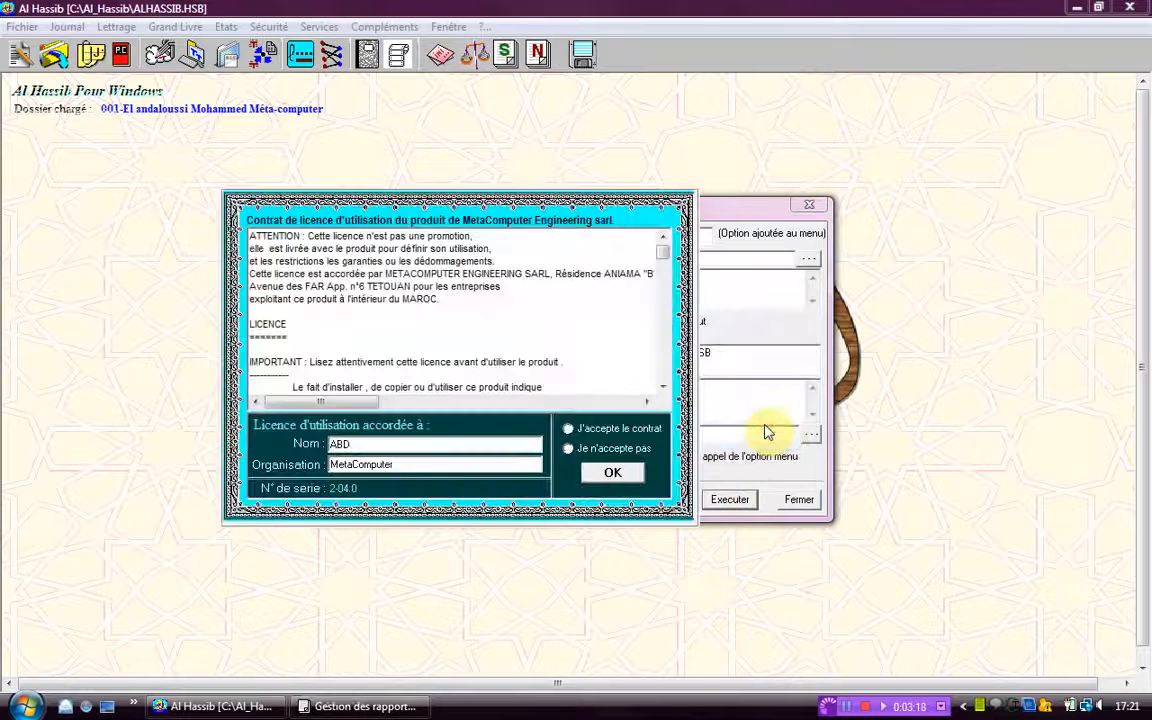
left_click(614, 474)
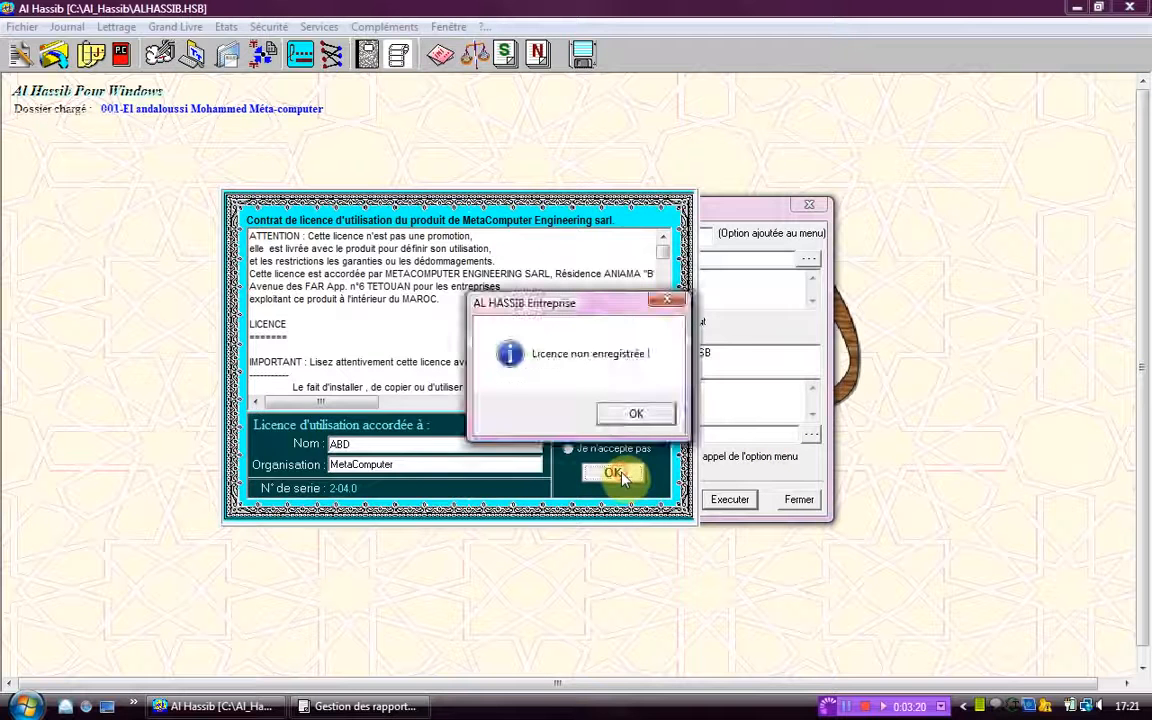
left_click(632, 411)
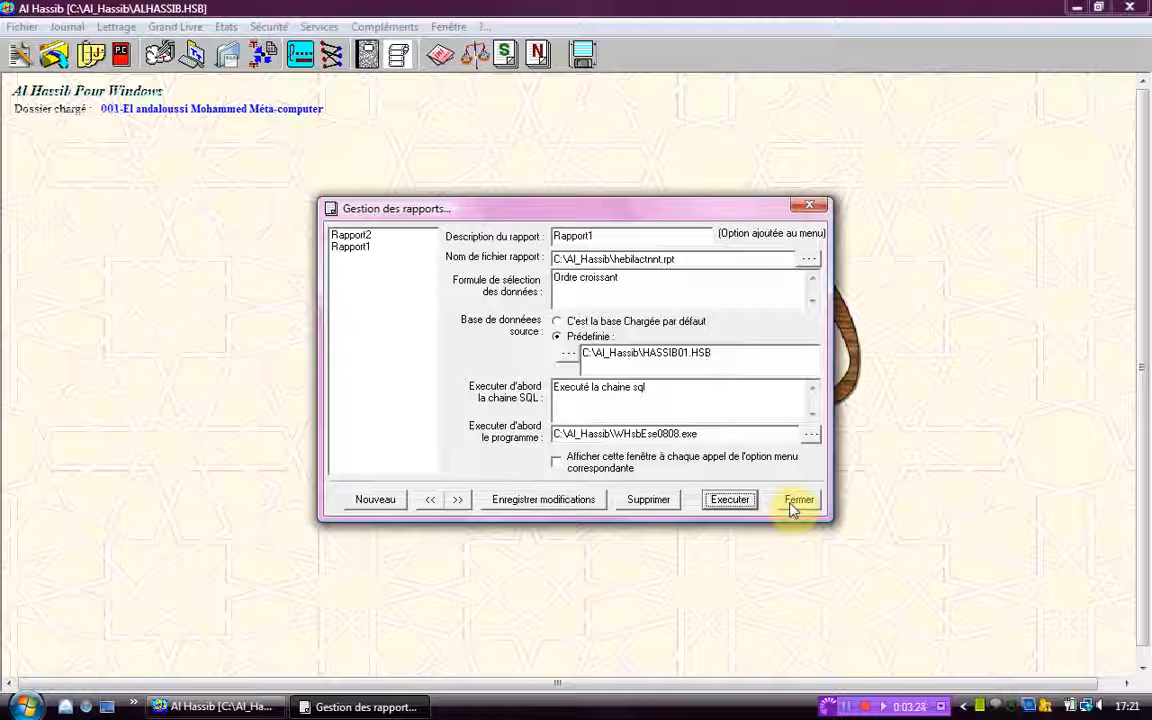
left_click(797, 505)
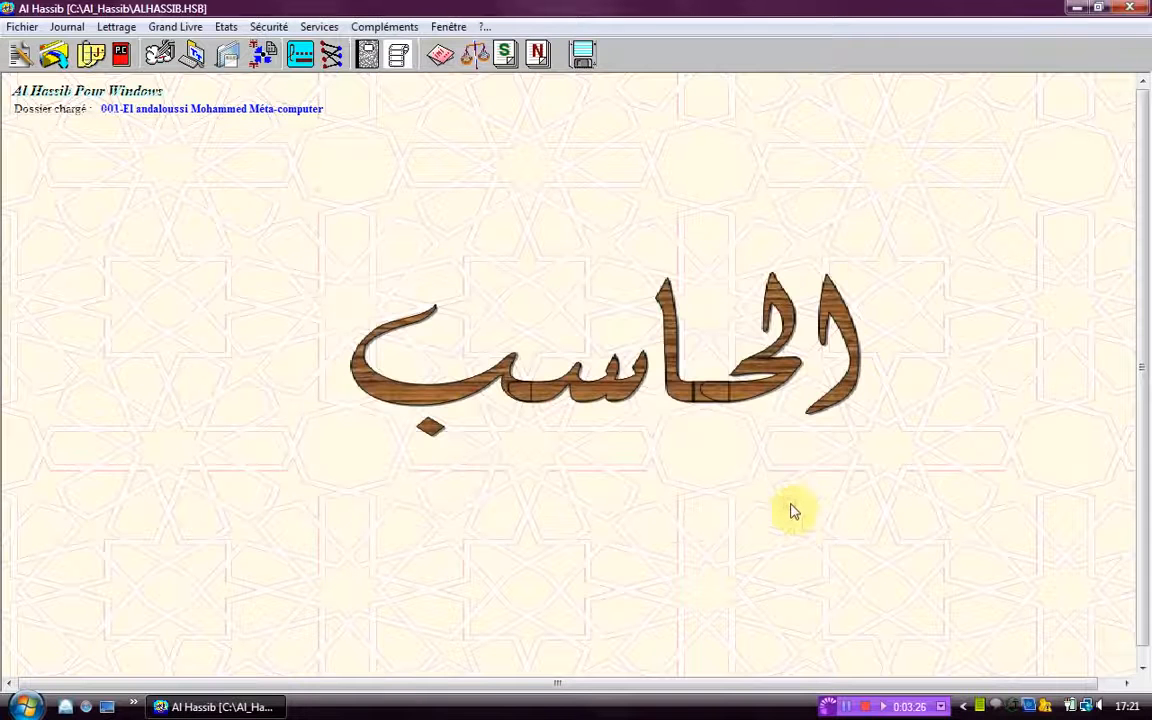
Open the SQL query association window and add a new menu option named "Cours change".
left_click(384, 26)
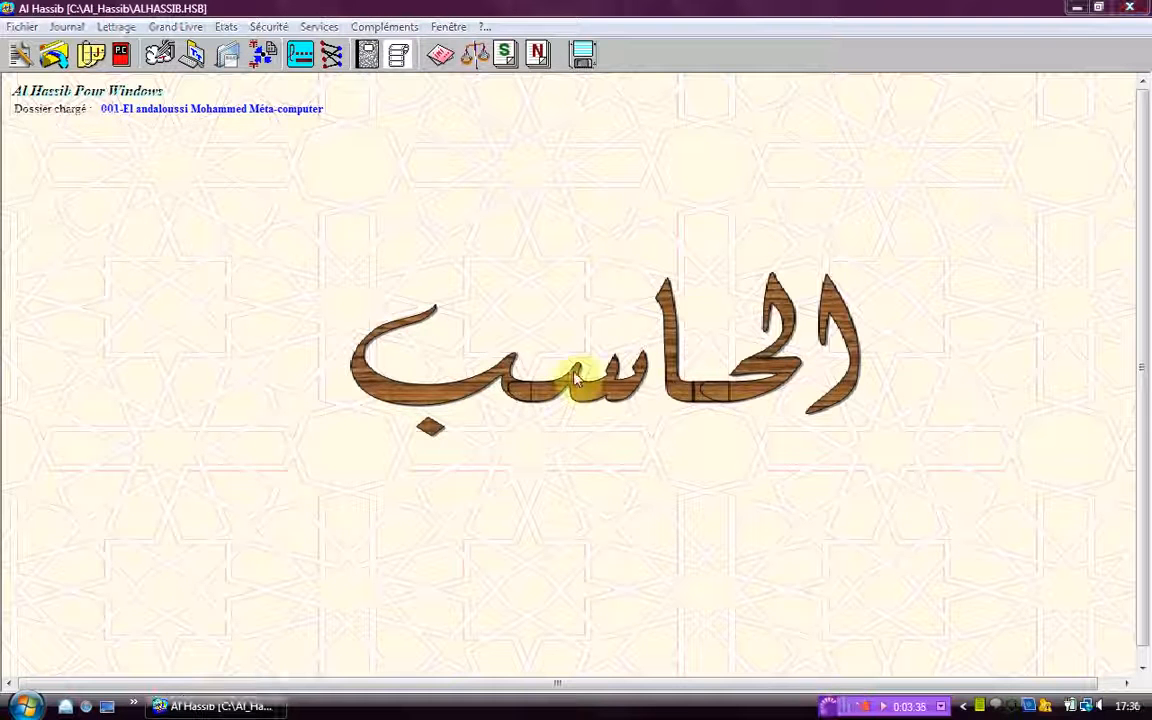
left_click(388, 27)
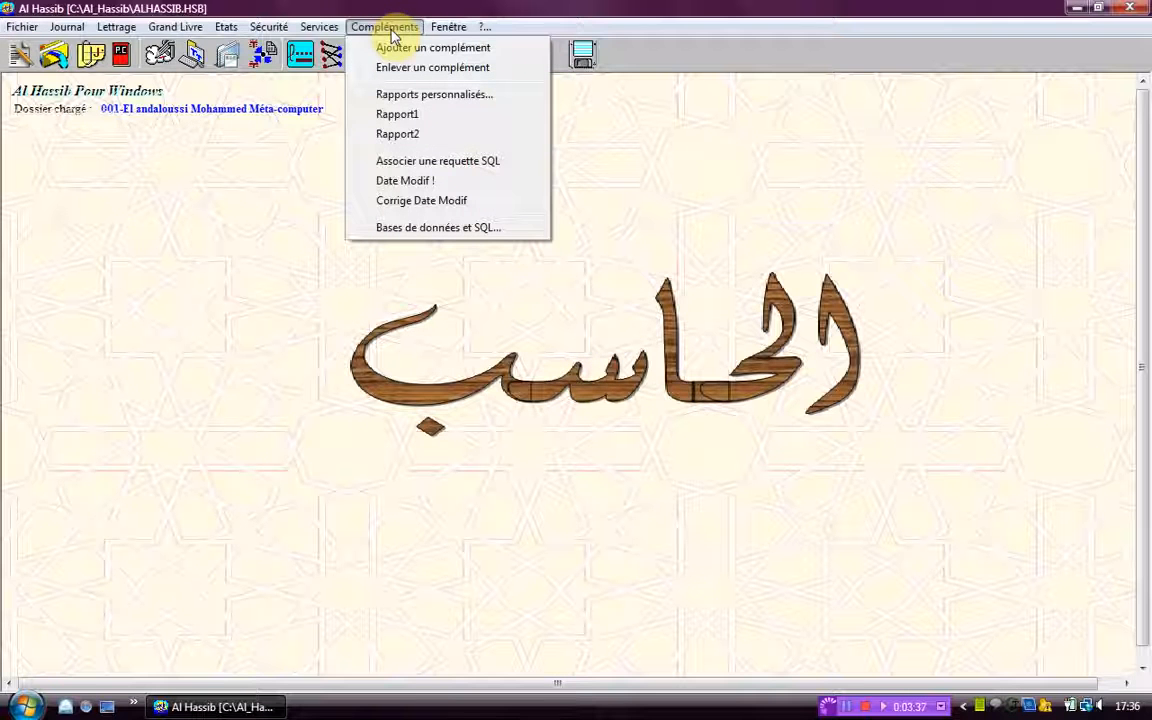
left_click(422, 162)
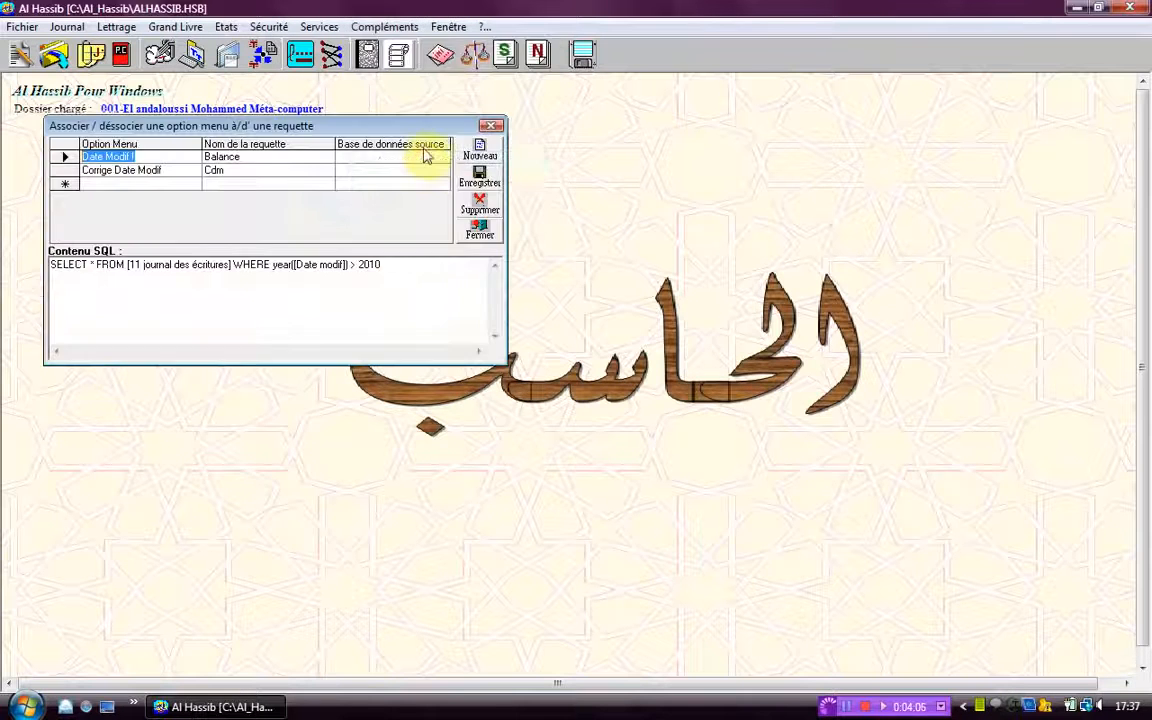
left_click_drag(428, 138, 612, 140)
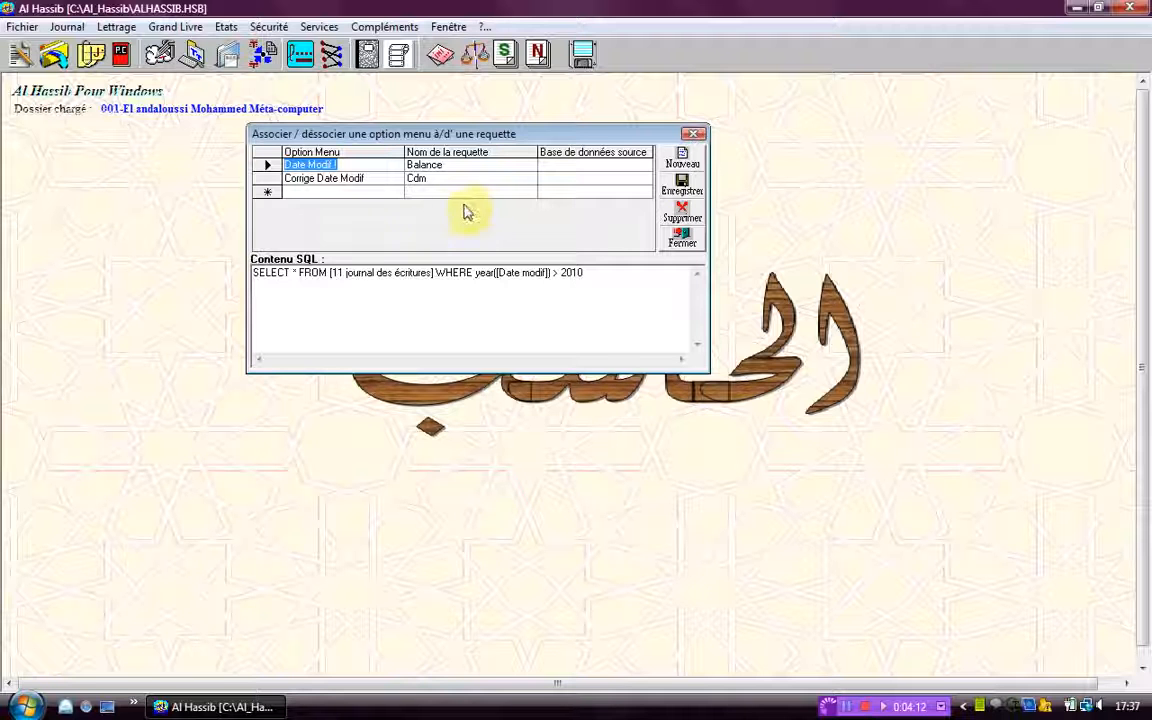
left_click(332, 192)
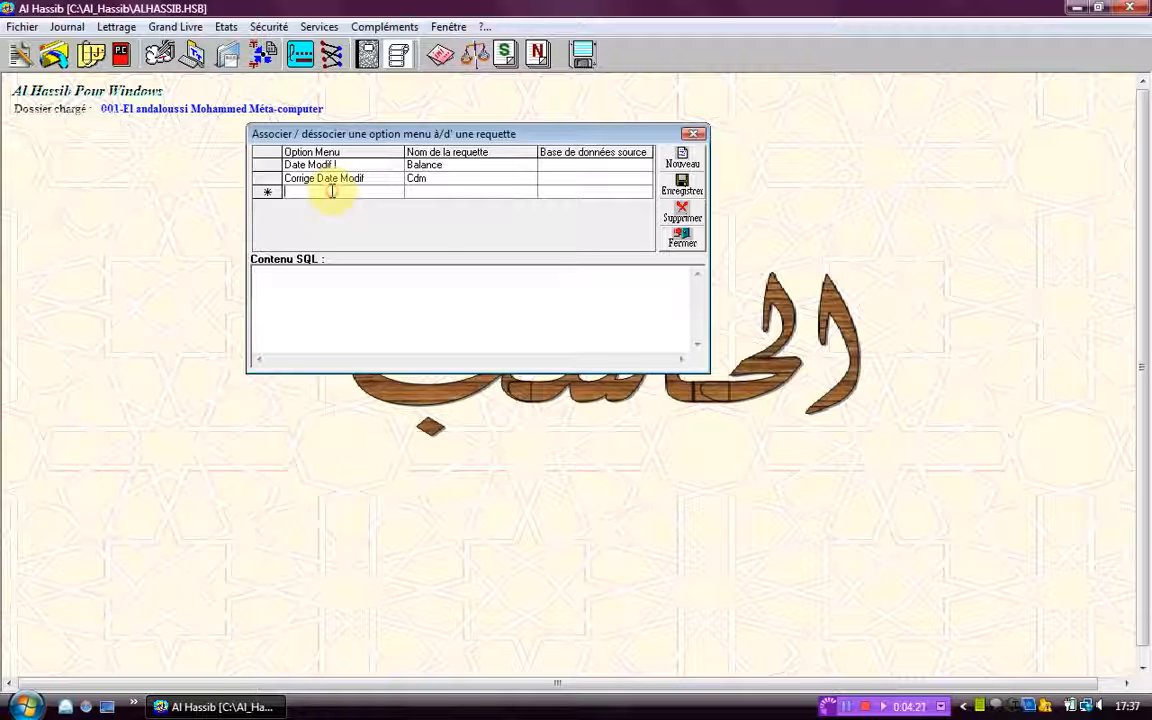
type("Cou")
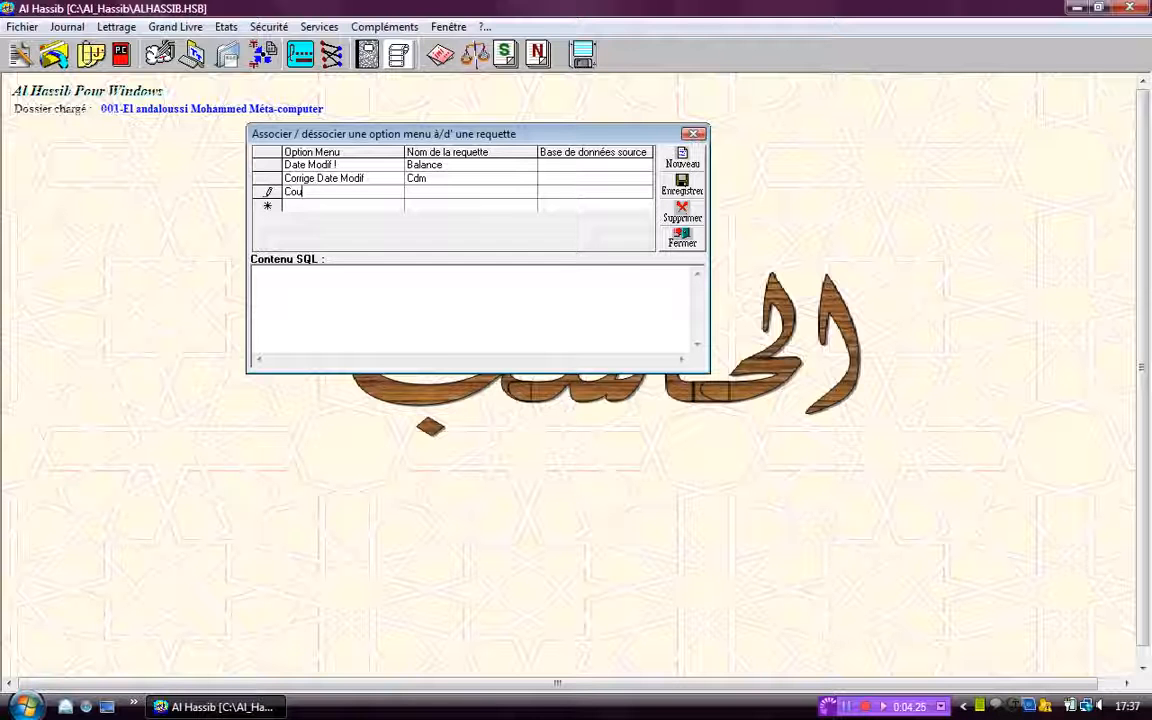
type("rs change")
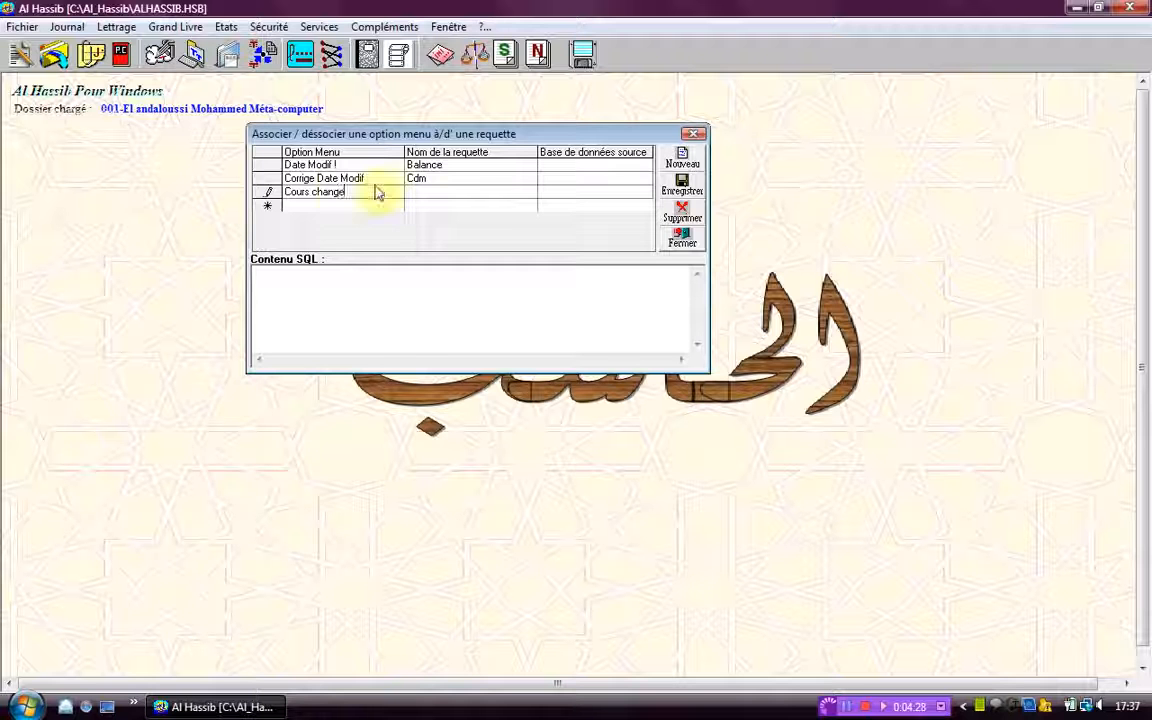
Associate the Cours change option with the Balance query from the ALHASSIB.HSB database.
left_click(472, 193)
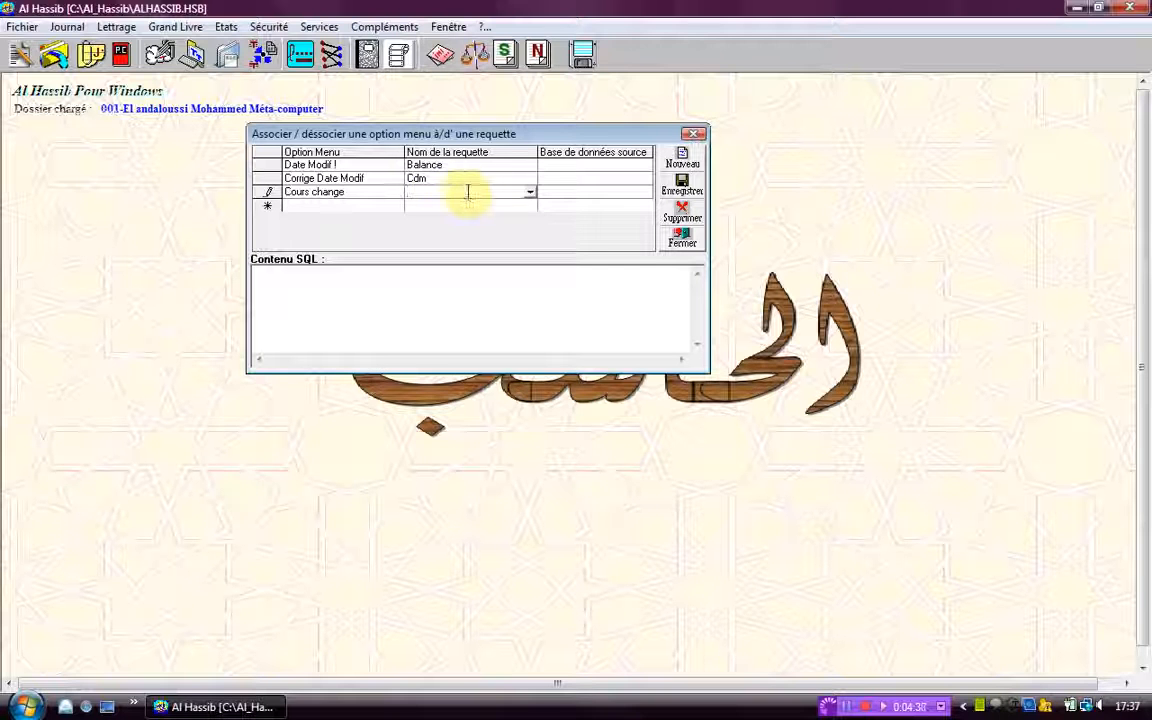
left_click(530, 196)
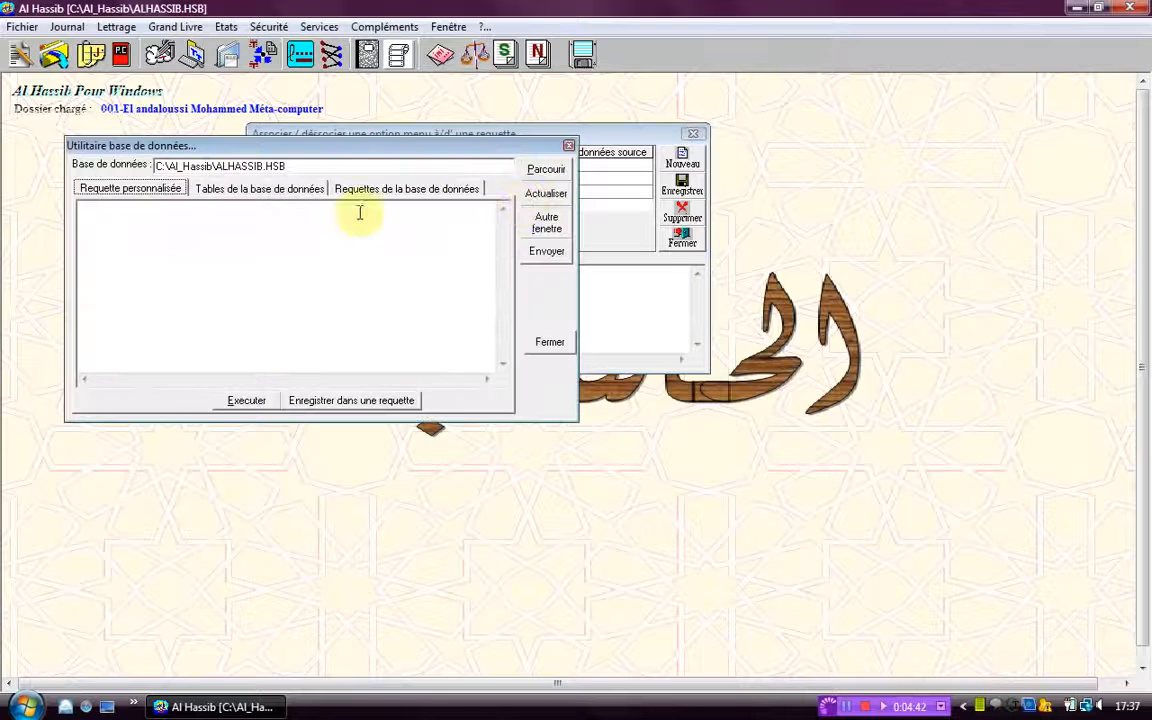
left_click(408, 192)
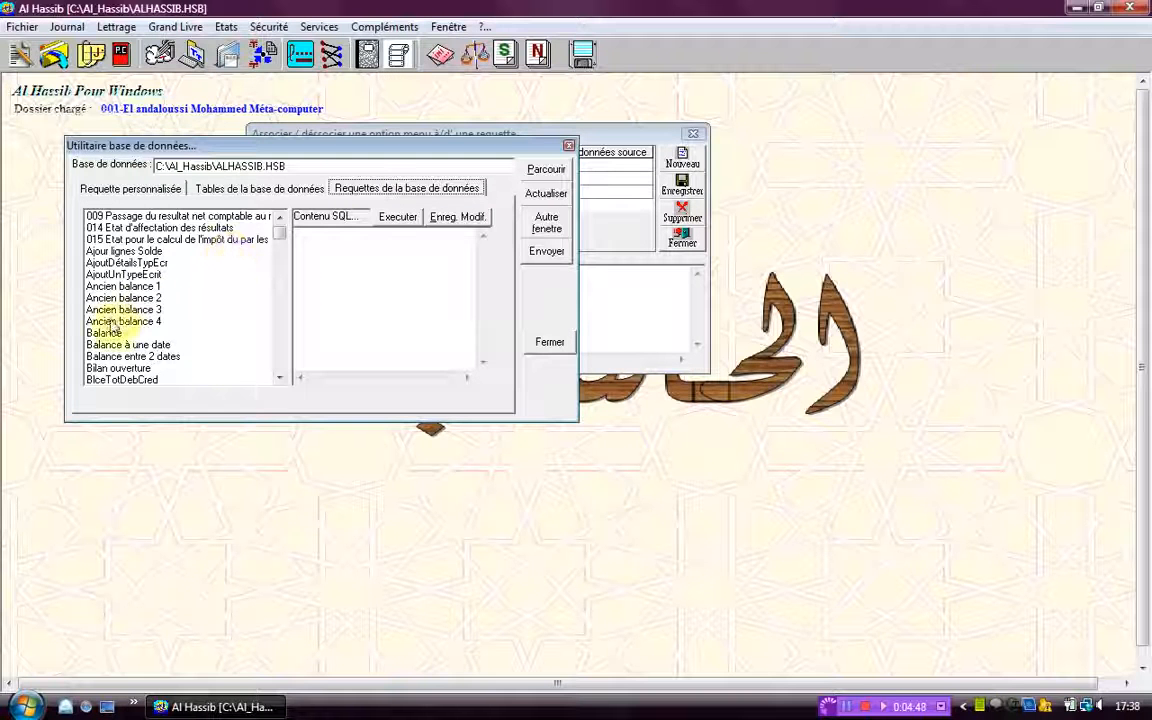
left_click(104, 333)
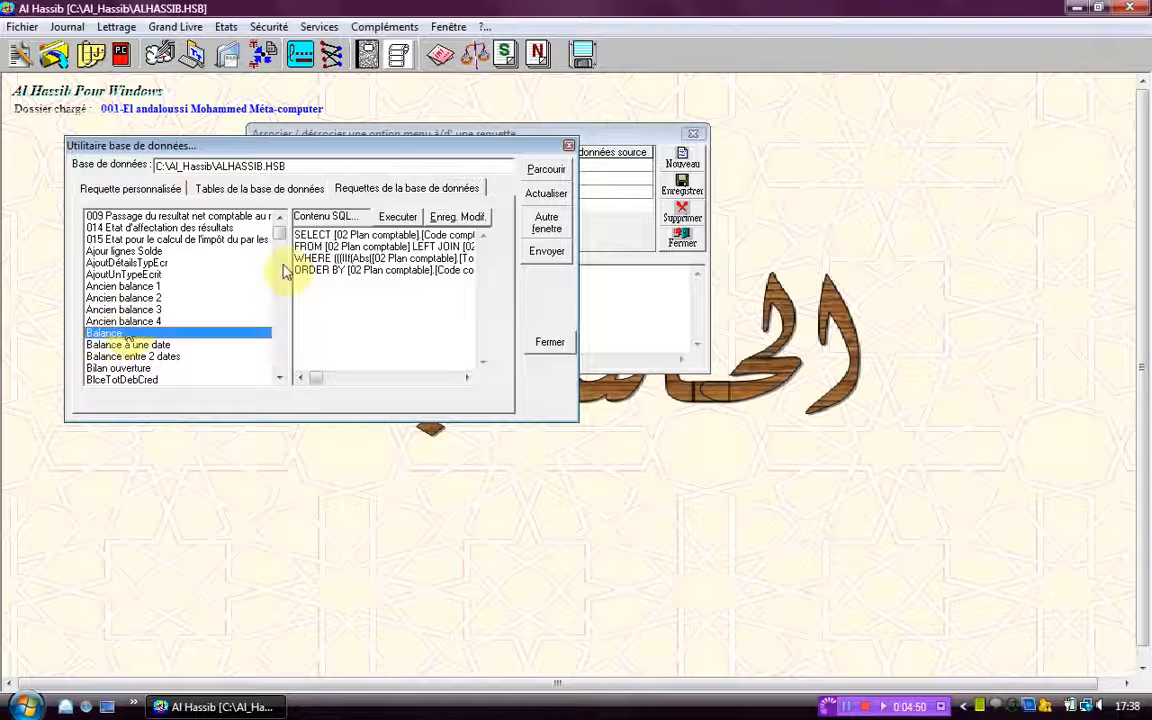
left_click(546, 253)
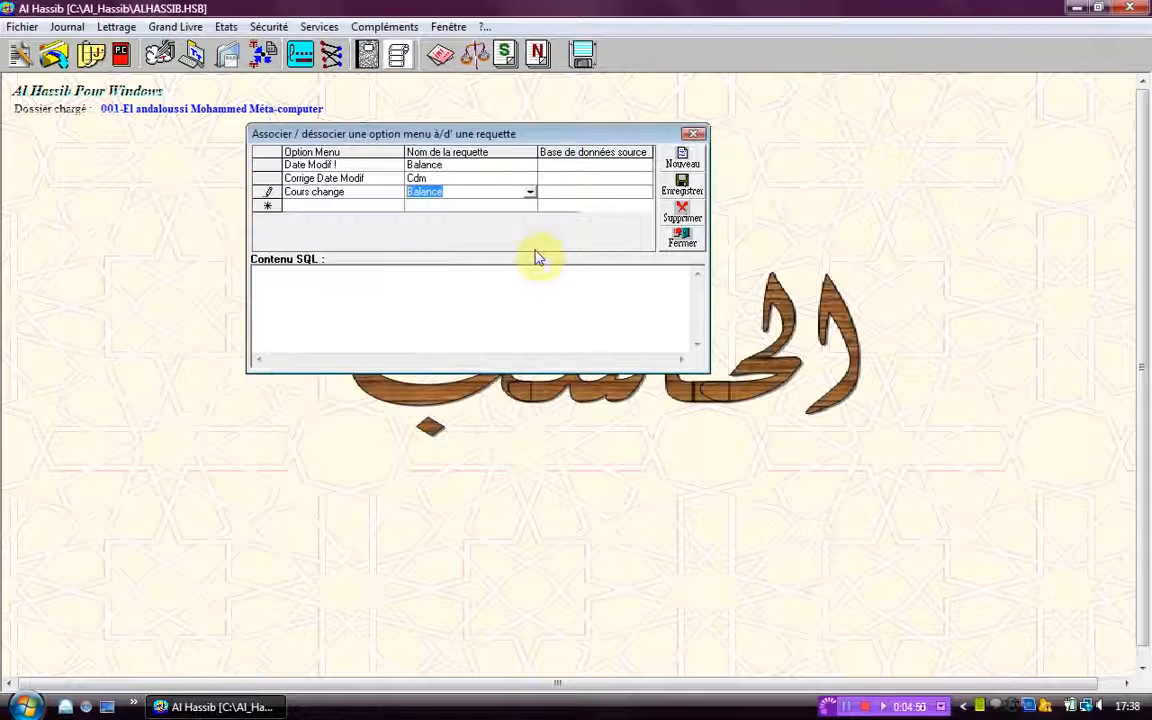
left_click(617, 191)
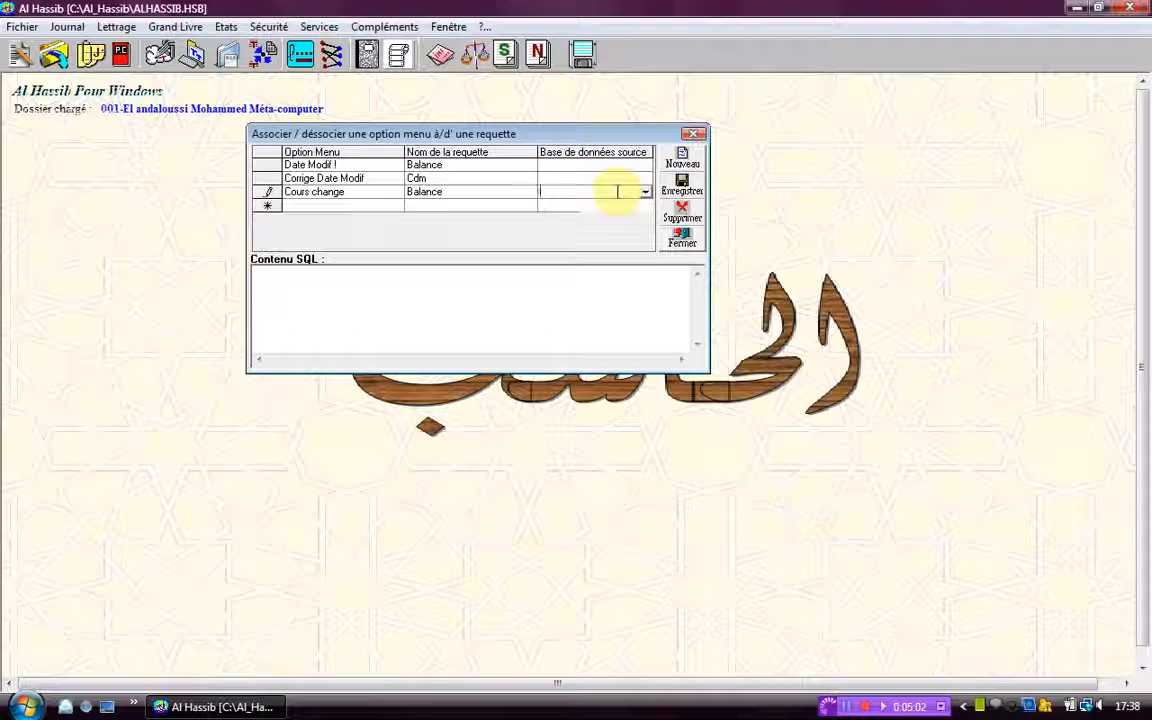
left_click_drag(494, 134, 585, 138)
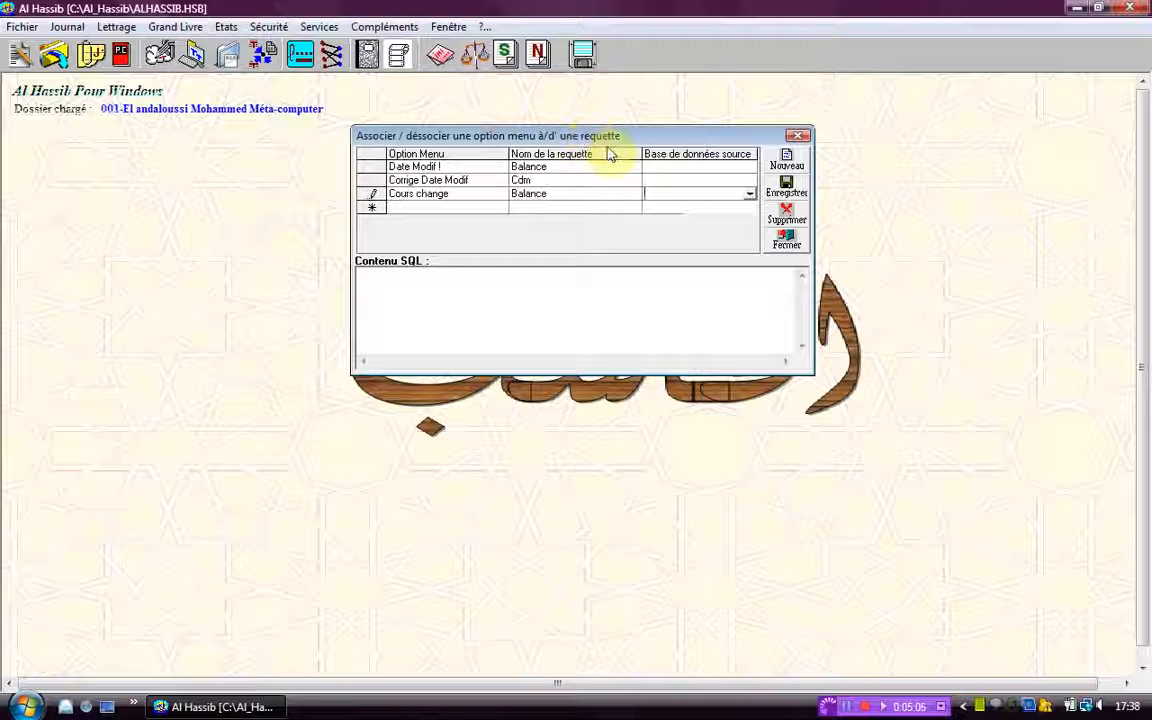
left_click(751, 197)
left_click(880, 138)
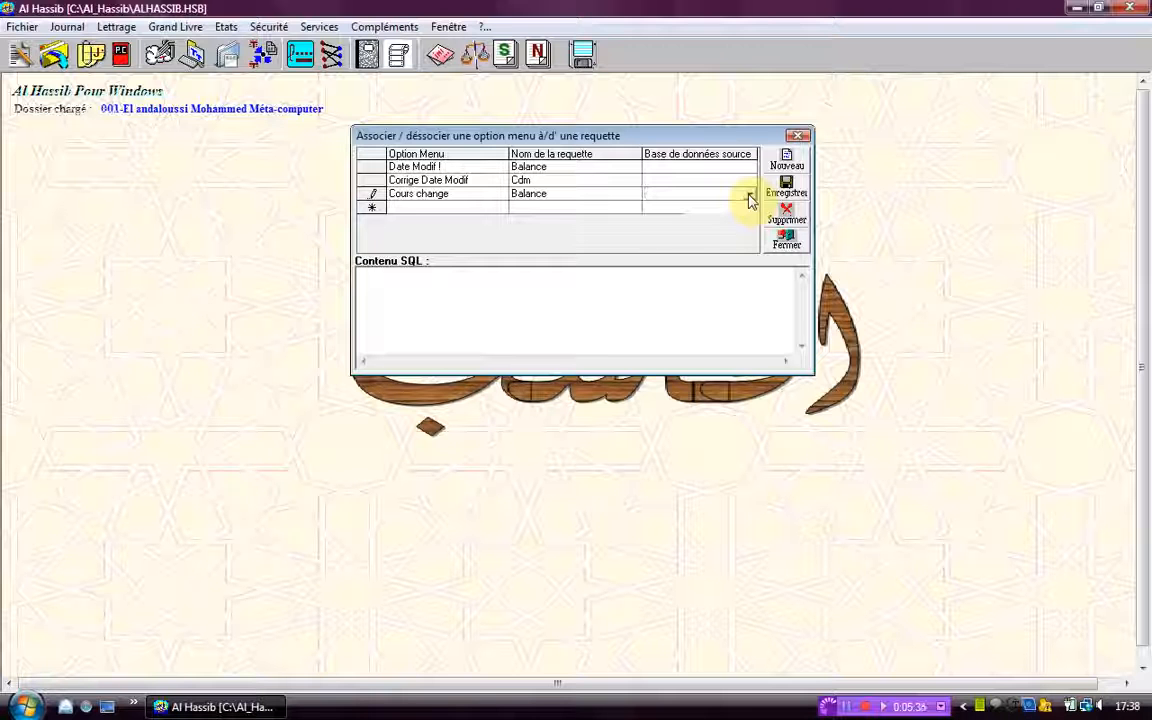
Save the Cours change query association without a source database and close the association window.
left_click(552, 300)
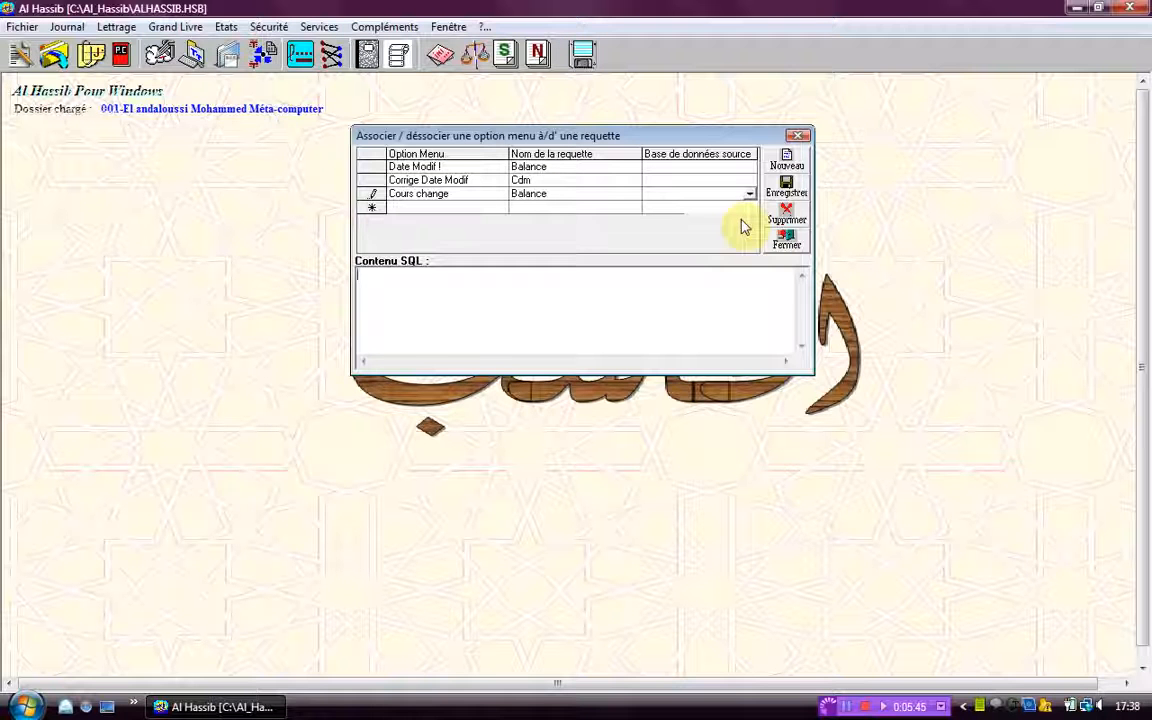
left_click(797, 190)
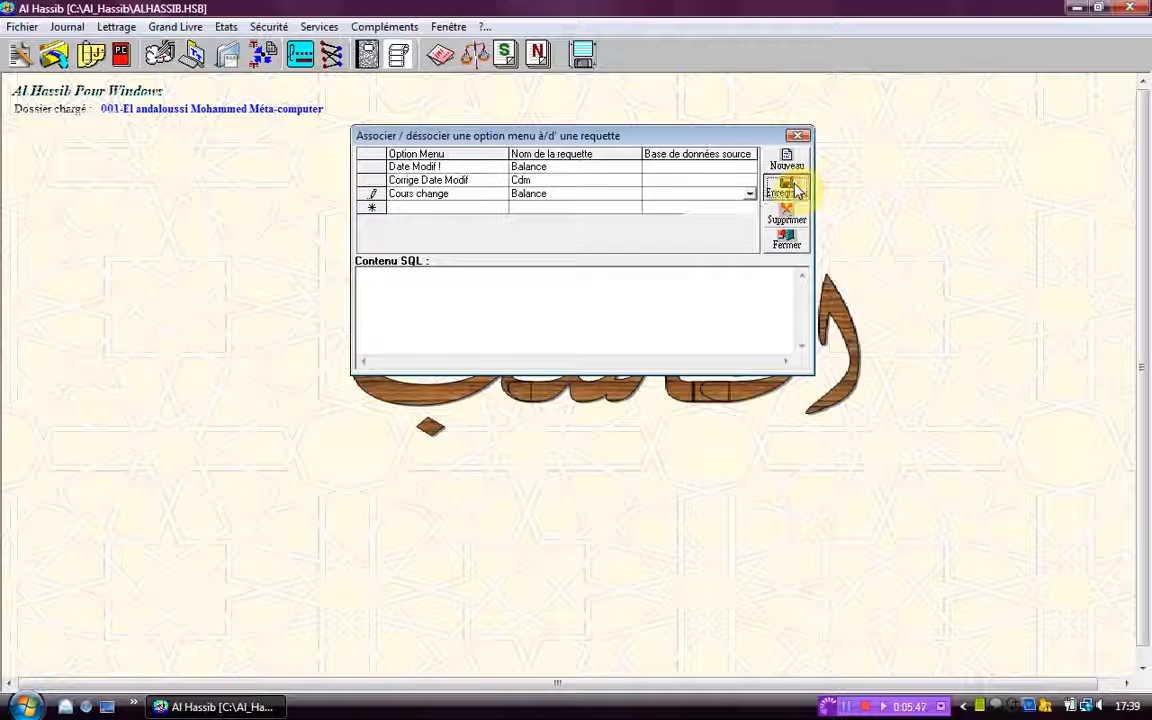
left_click(784, 240)
left_click(384, 28)
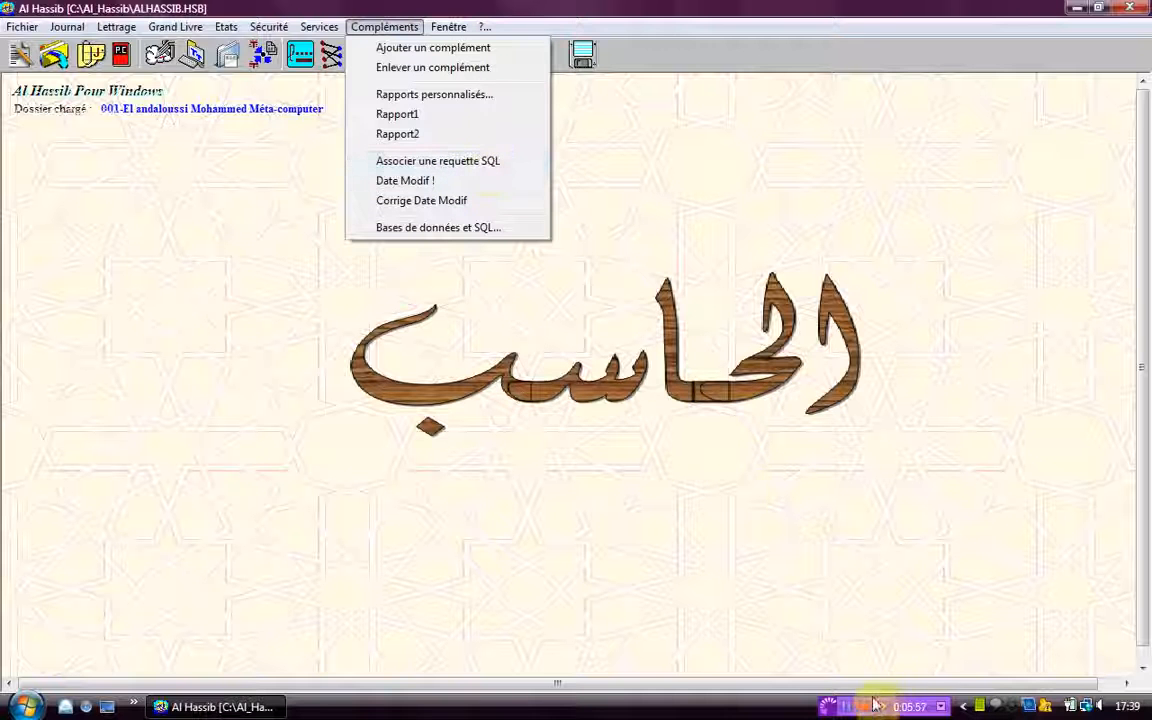
left_click(855, 710)
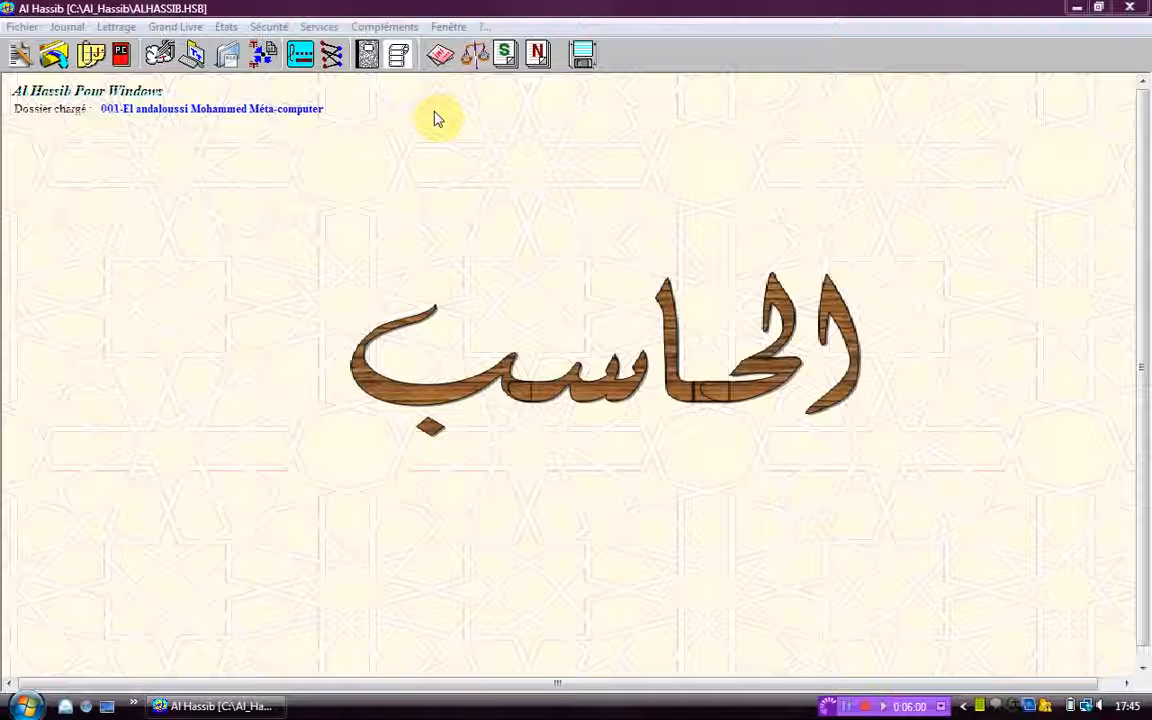
Run the Cours change query from the add-ons, dismiss the alert and close the search result list.
left_click(378, 27)
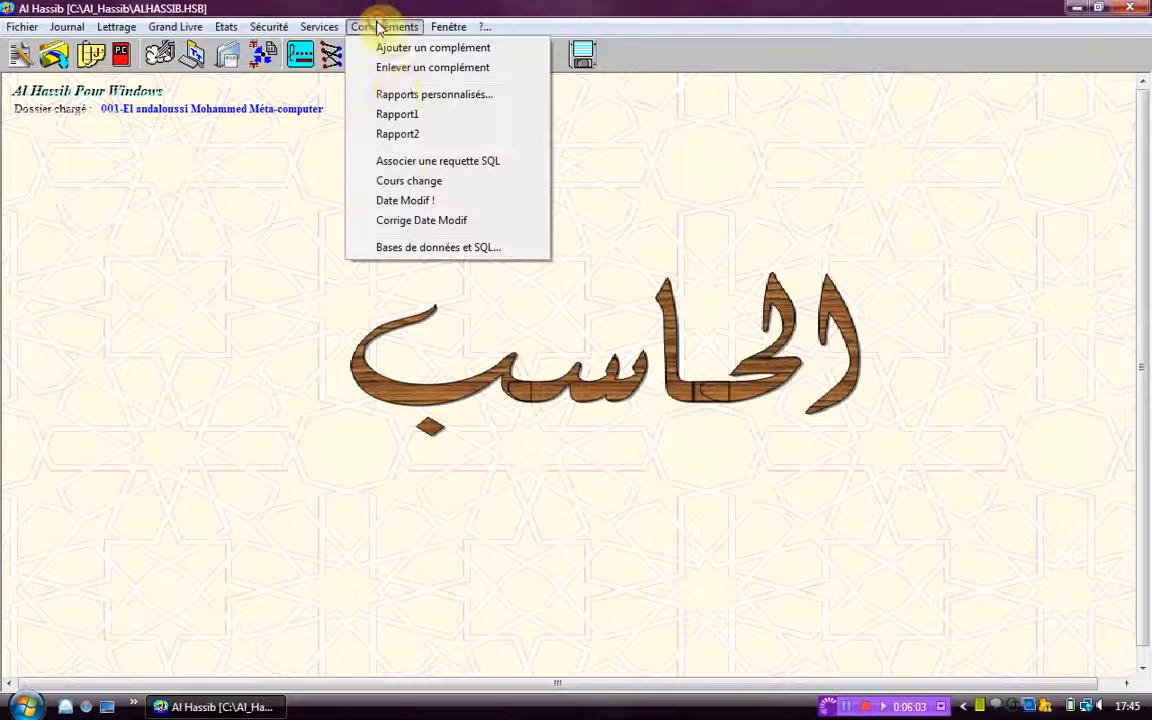
left_click(422, 185)
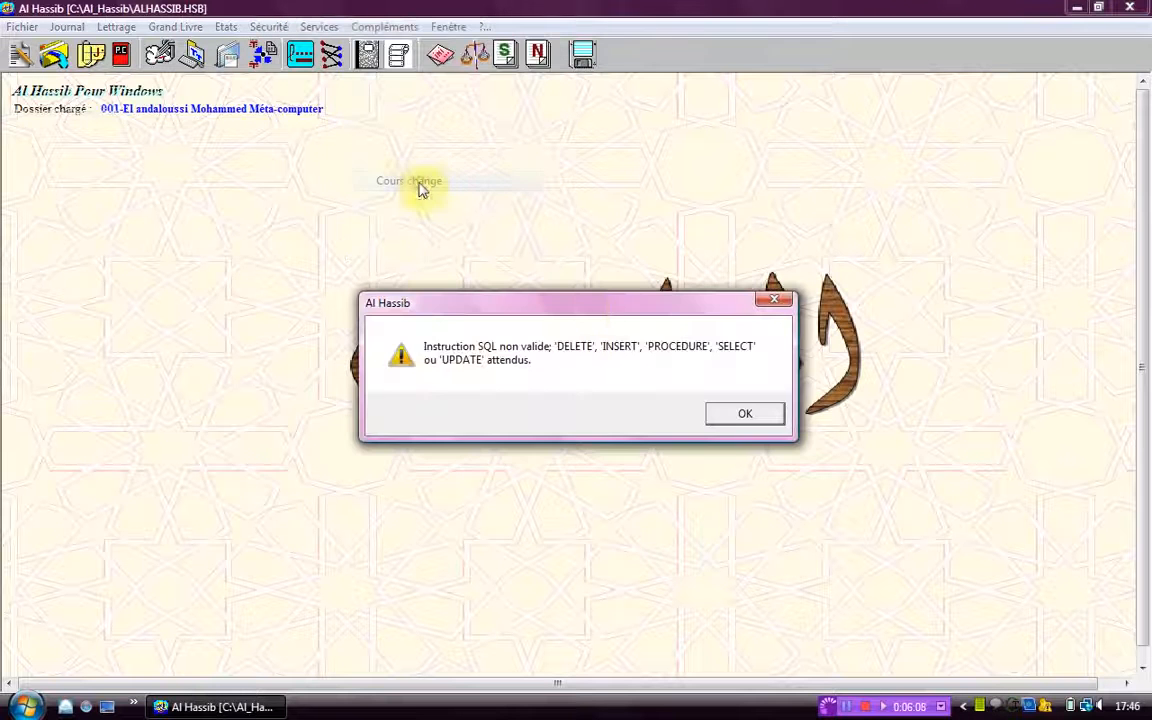
left_click(740, 413)
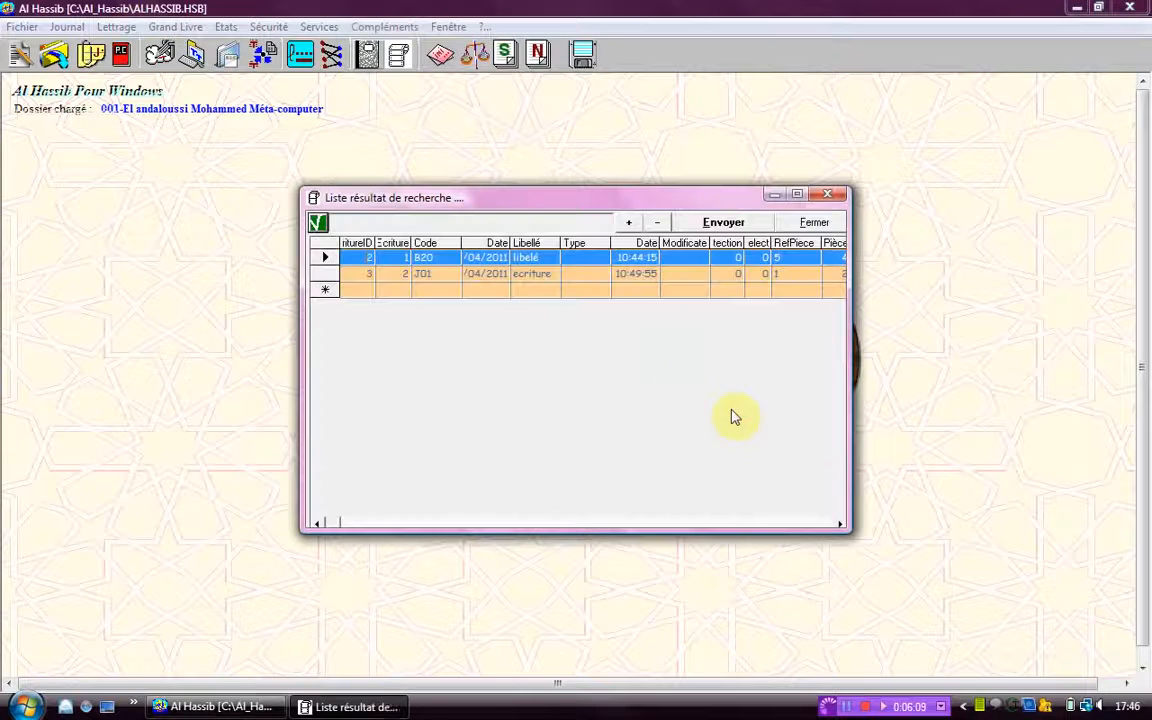
left_click(862, 380)
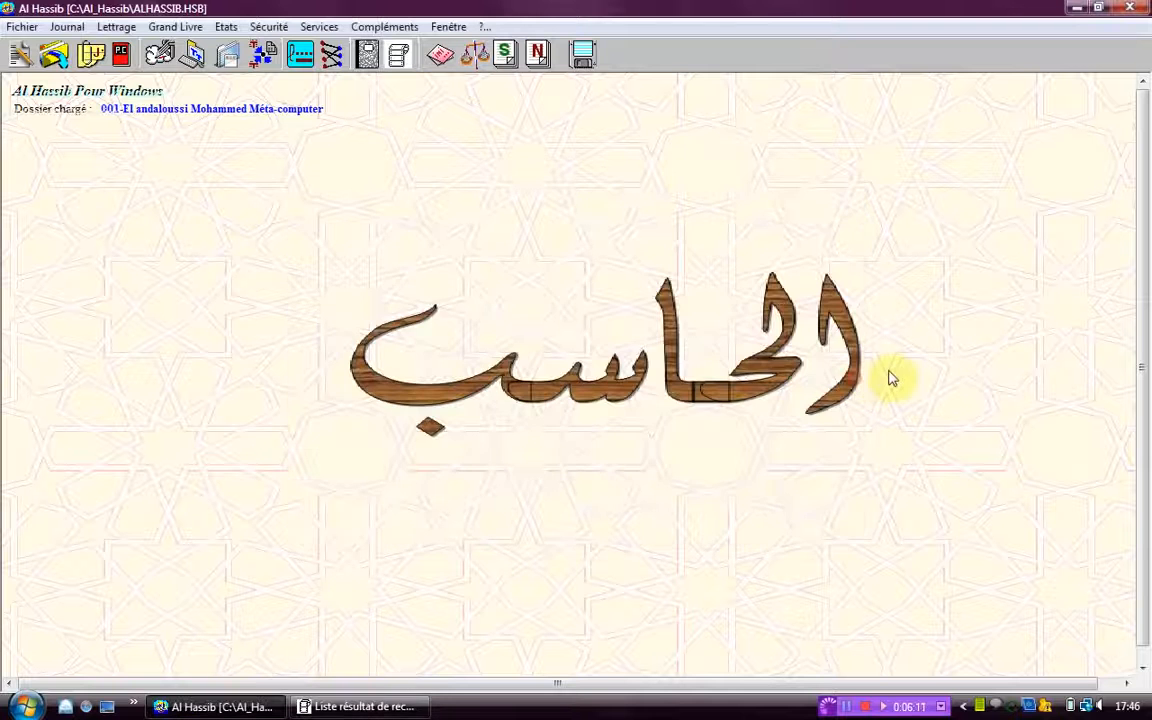
left_click(360, 706)
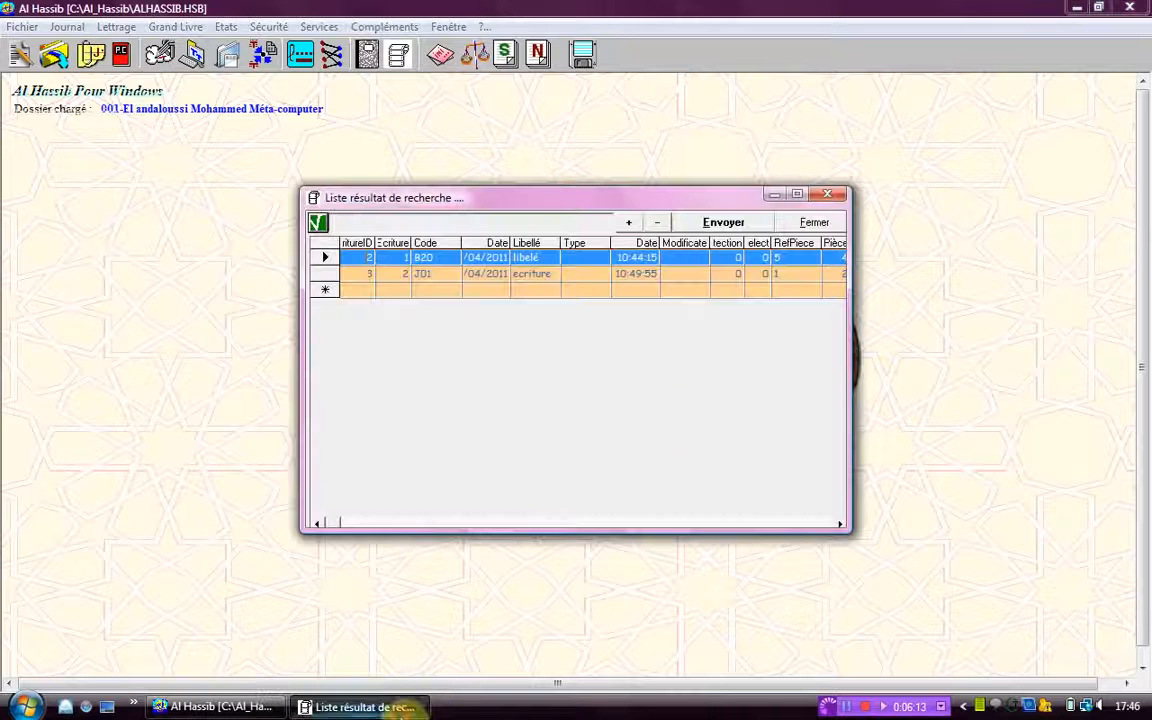
left_click(815, 223)
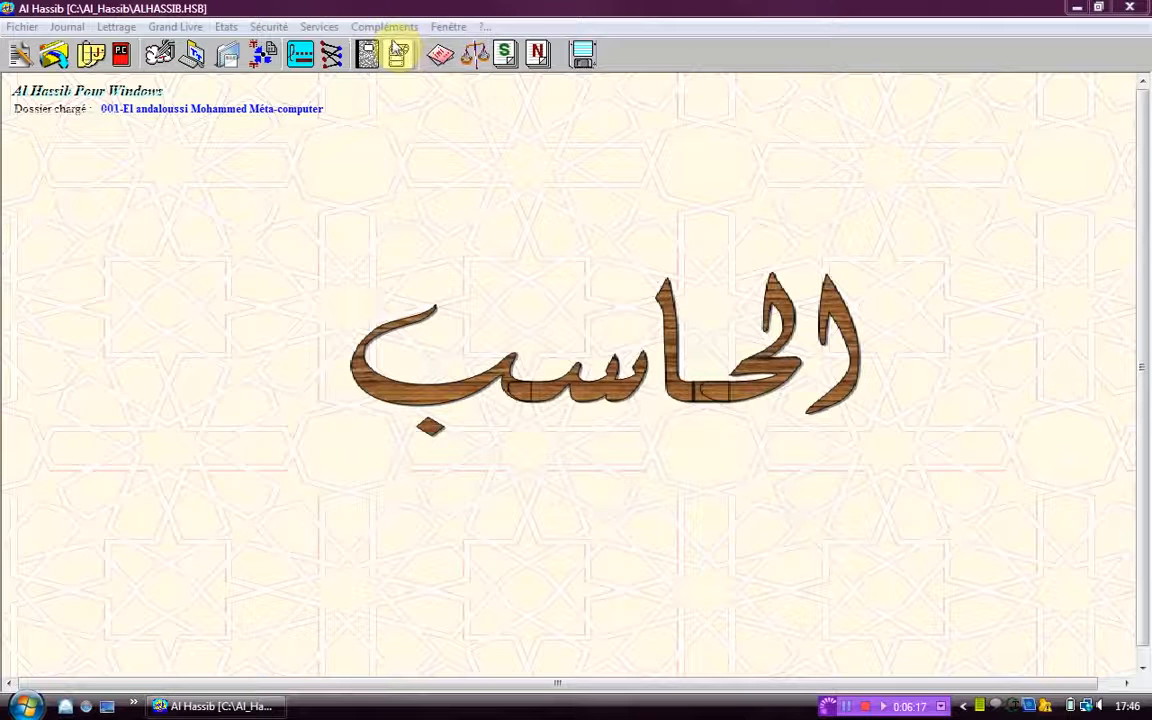
Open the databases and SQL utility, agree to continue, and move its window to the middle of the workspace.
left_click(384, 27)
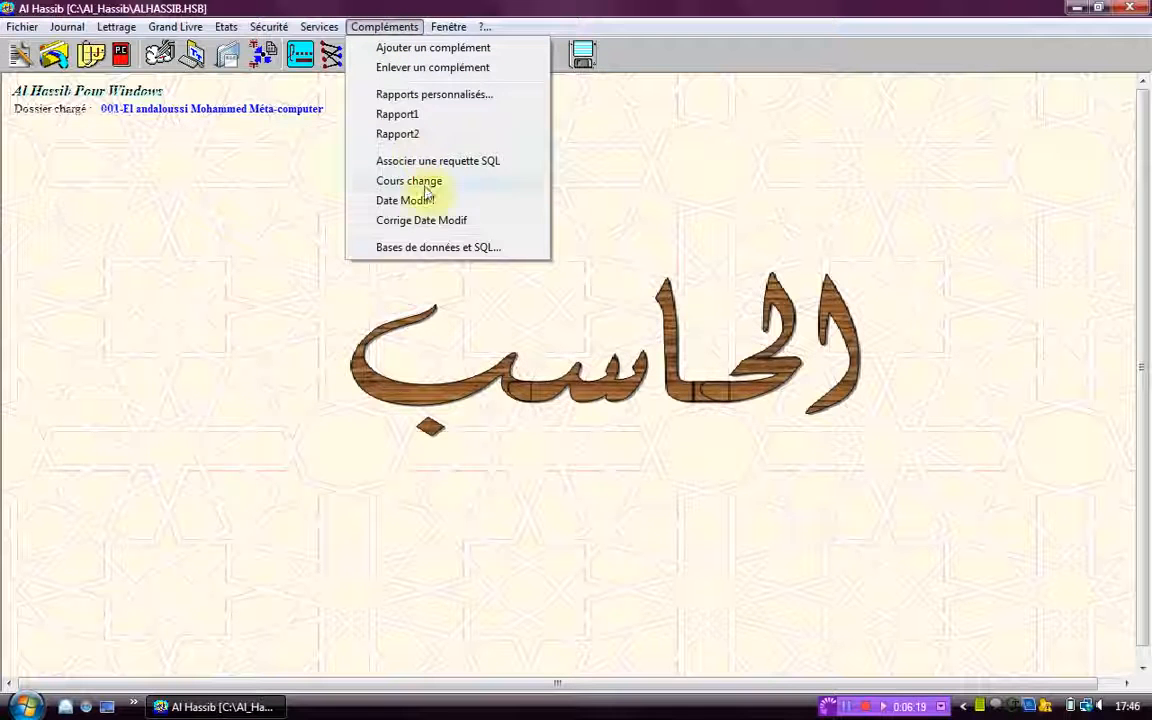
left_click(446, 250)
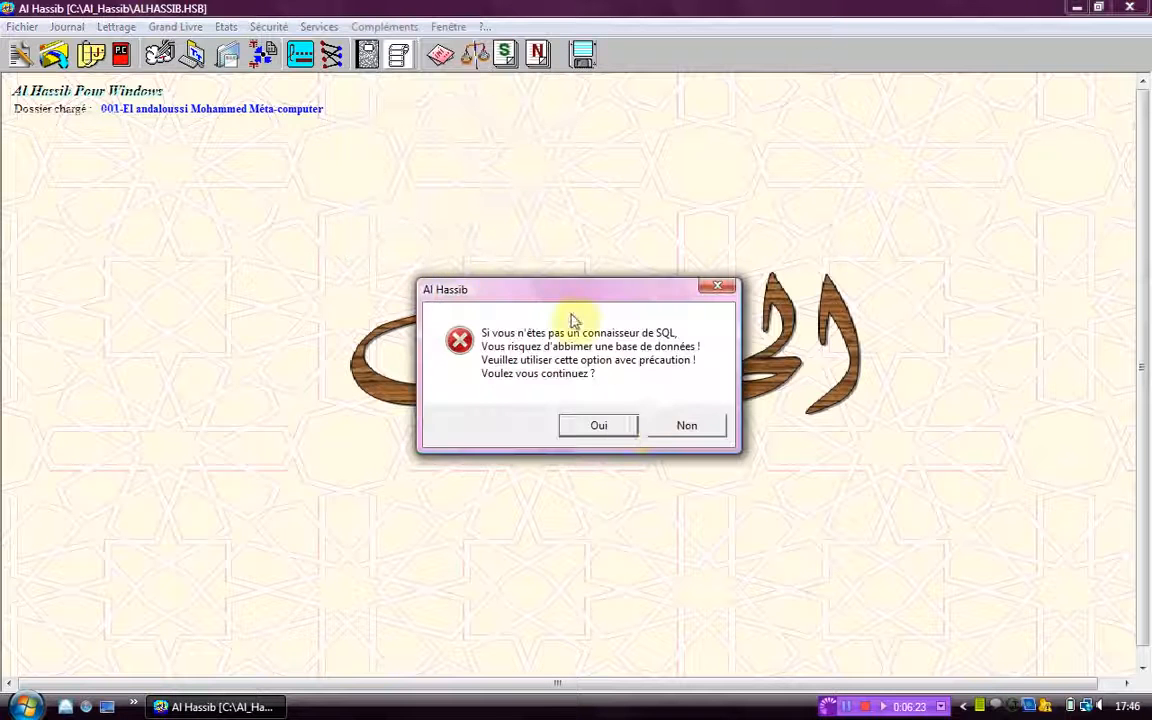
left_click(600, 426)
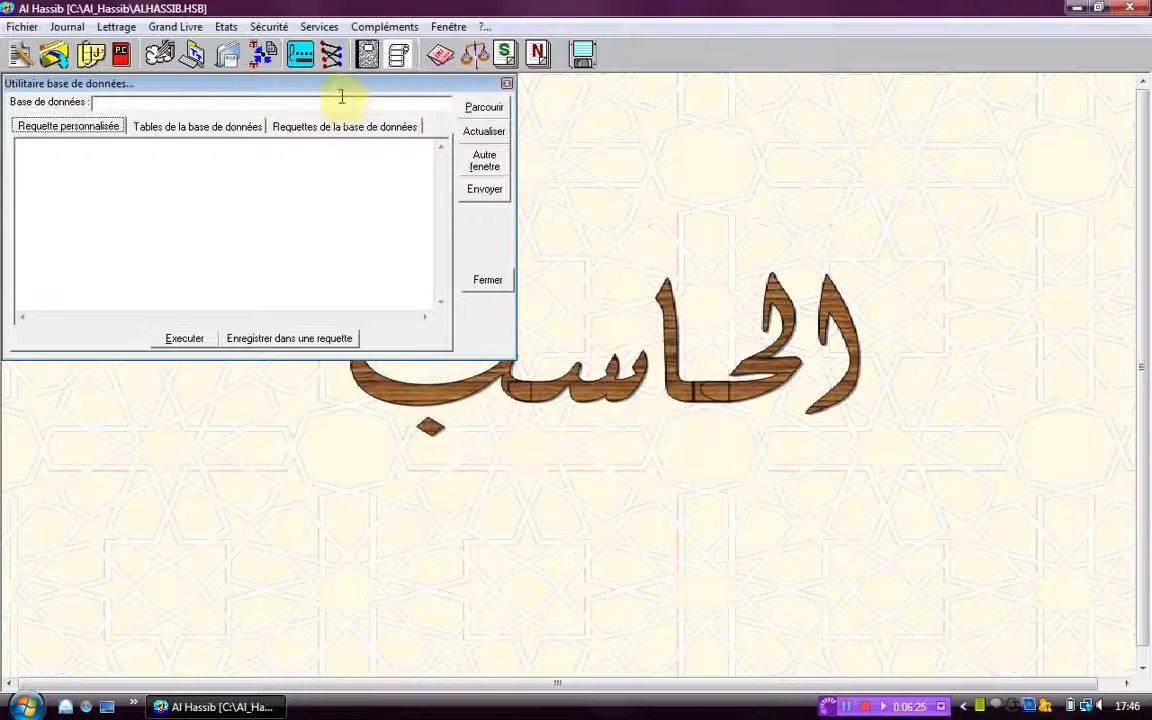
left_click_drag(314, 82, 617, 229)
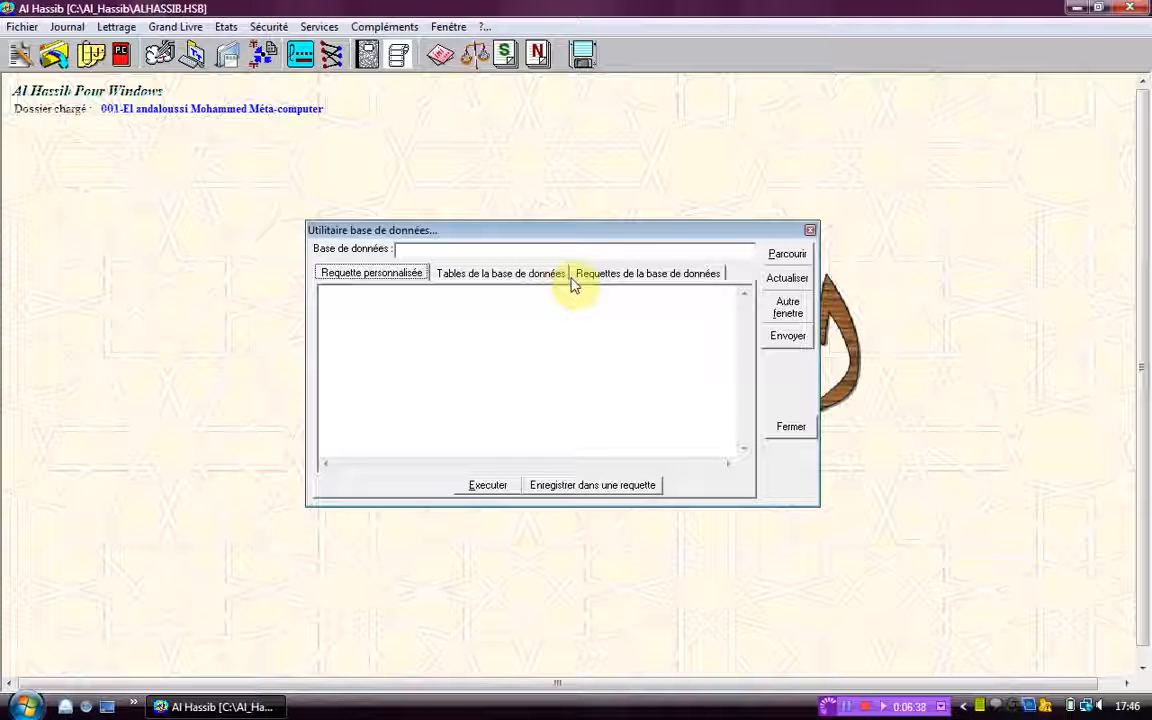
left_click_drag(560, 231, 638, 262)
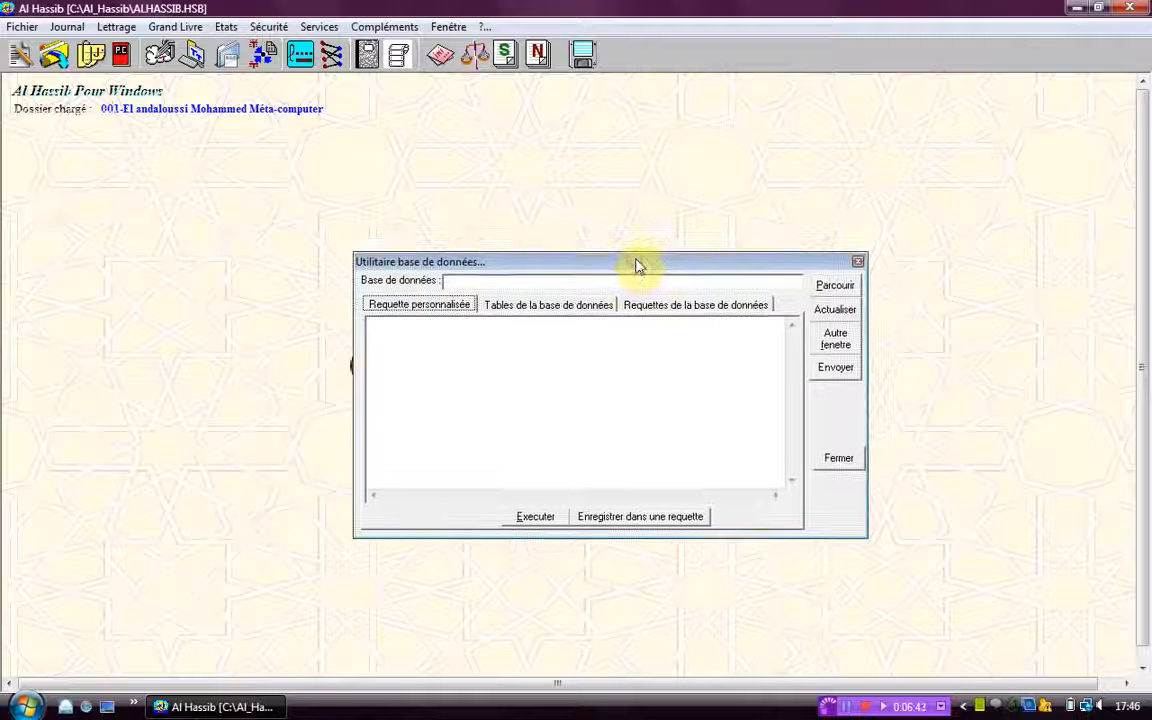